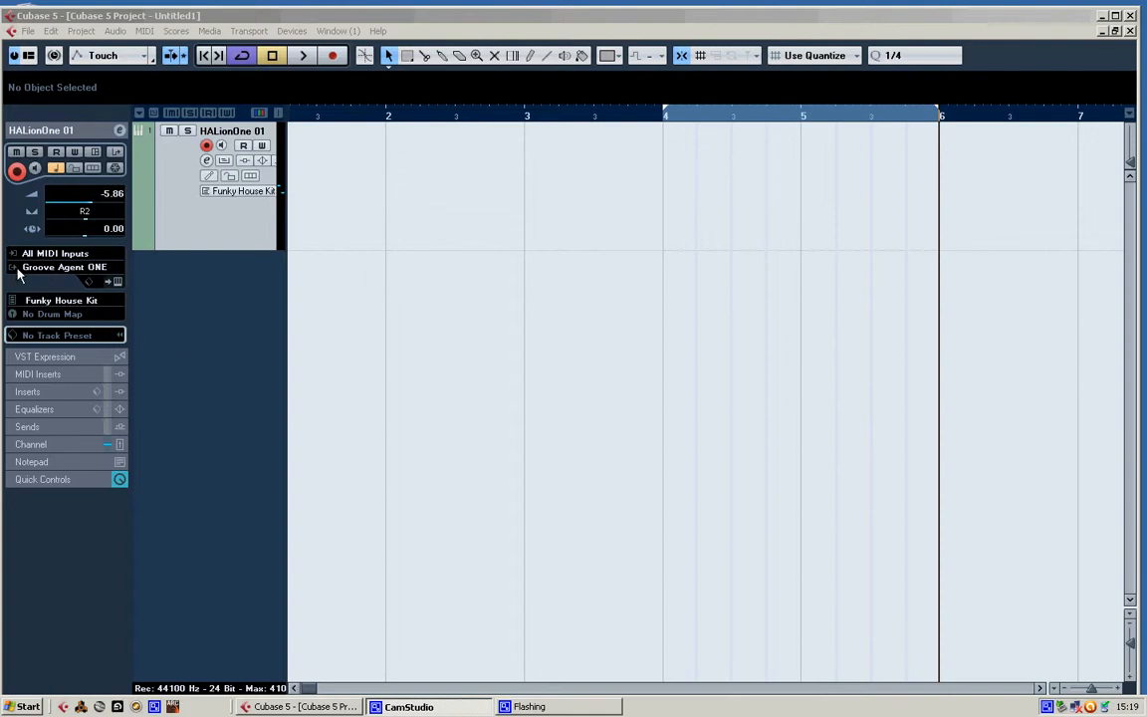
- Assign Groove Agent ONE as the instrument of the HALionOne 01 track and reposition its window
{"action": "left_click", "coordinate": [78, 266]}
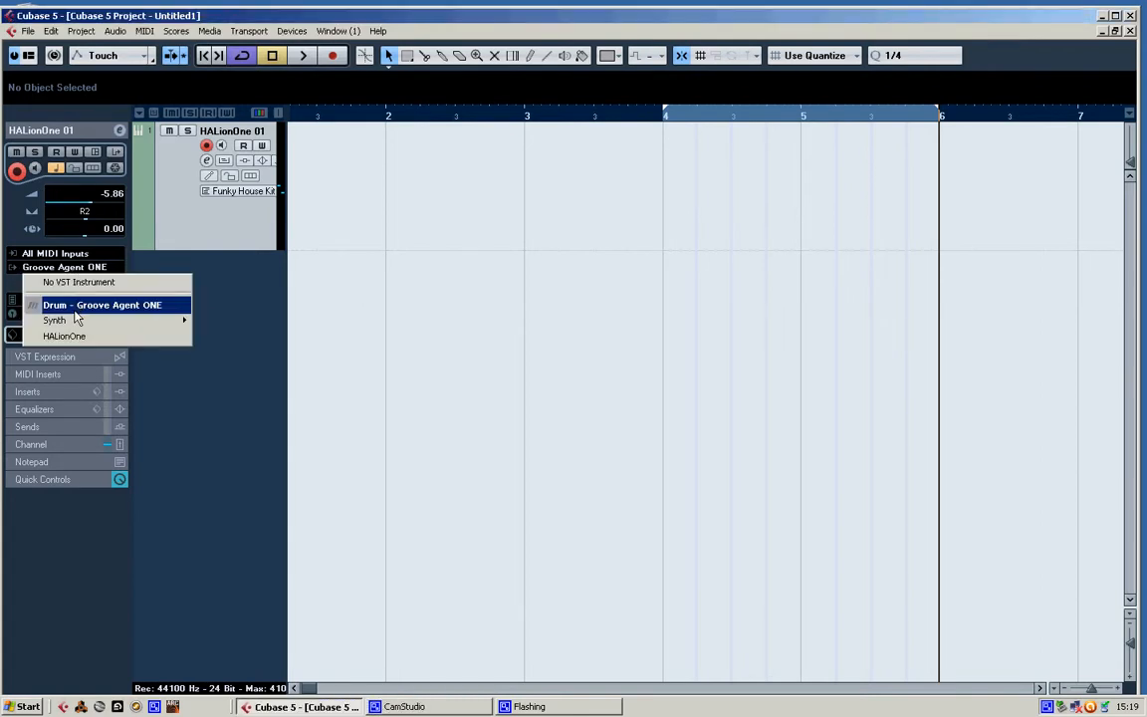
{"action": "left_click", "coordinate": [77, 304]}
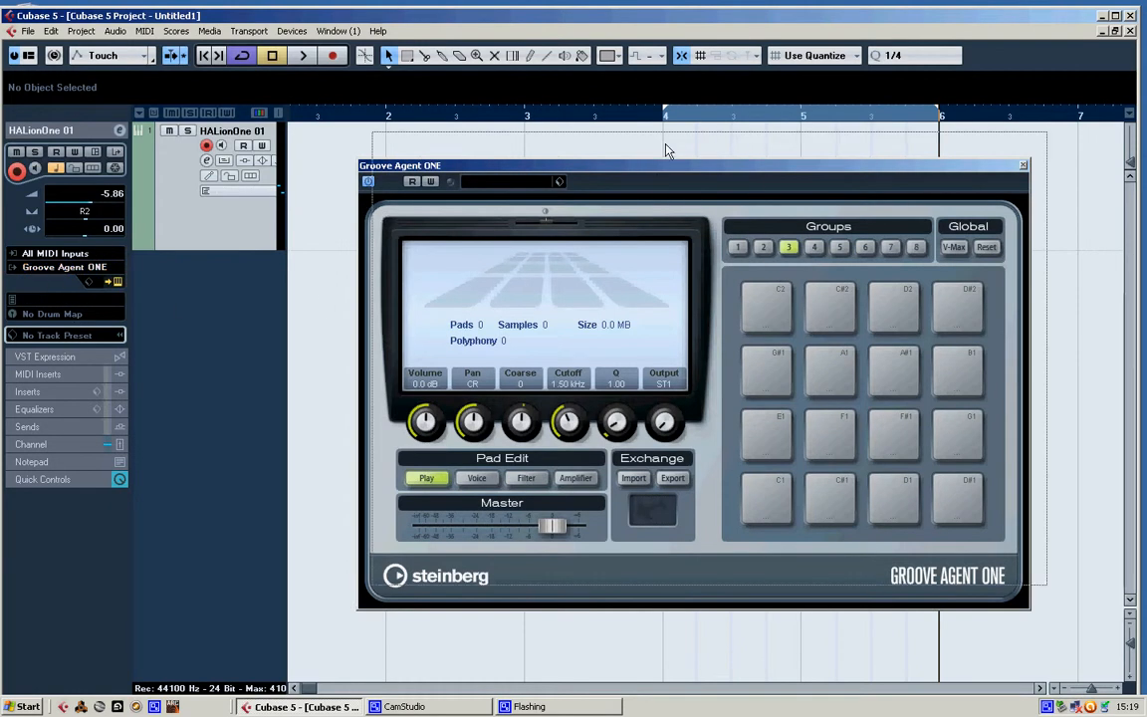
{"action": "left_click_drag", "start_coordinate": [597, 165], "coordinate": [601, 152]}
- Browse the available drum kit presets and load the Big Beat kit into Groove Agent ONE
{"action": "left_click", "coordinate": [514, 170]}
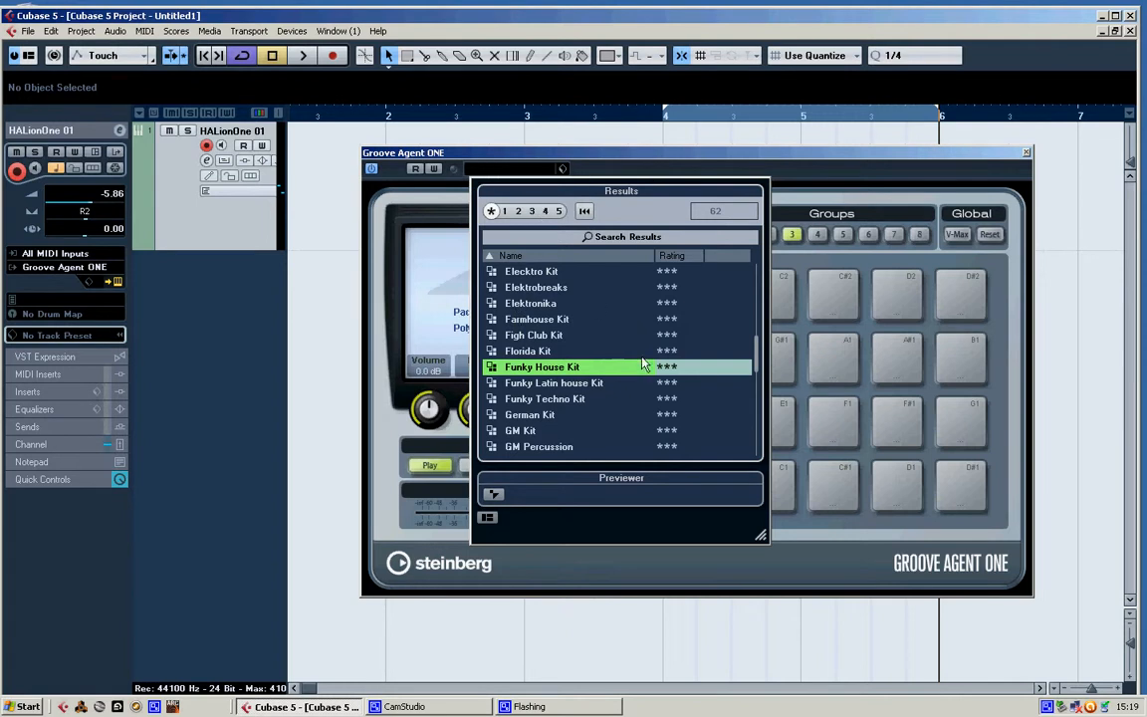
{"action": "left_click_drag", "start_coordinate": [757, 364], "coordinate": [757, 262]}
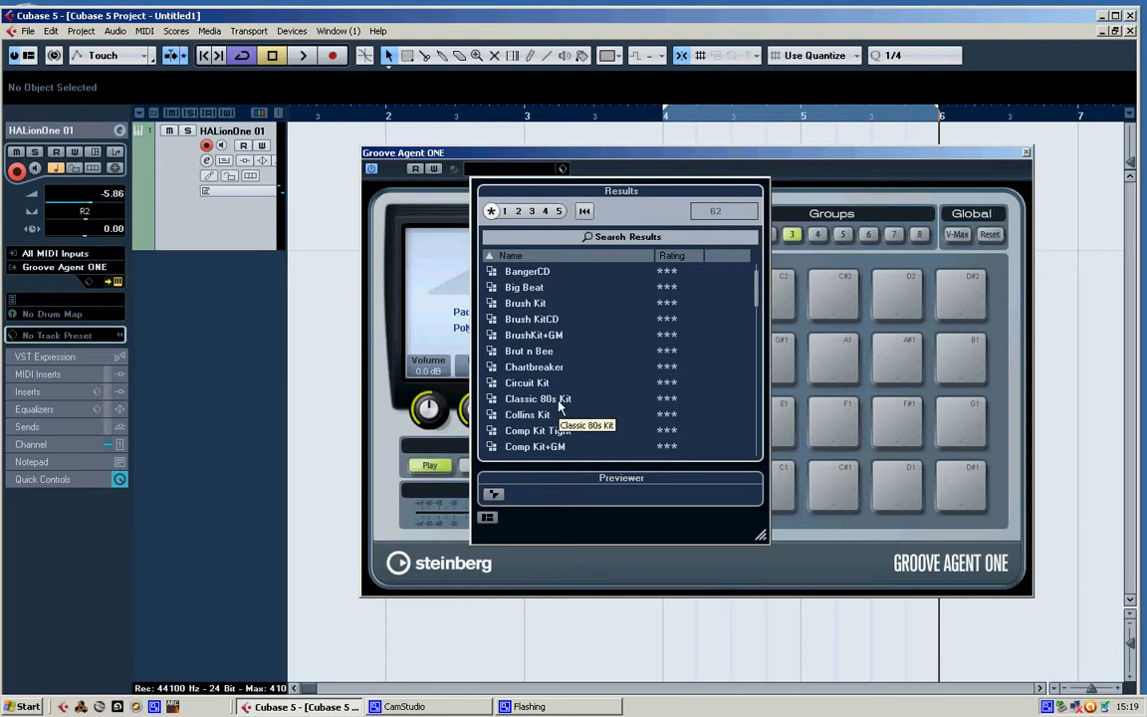
{"action": "left_click_drag", "start_coordinate": [757, 298], "coordinate": [752, 256]}
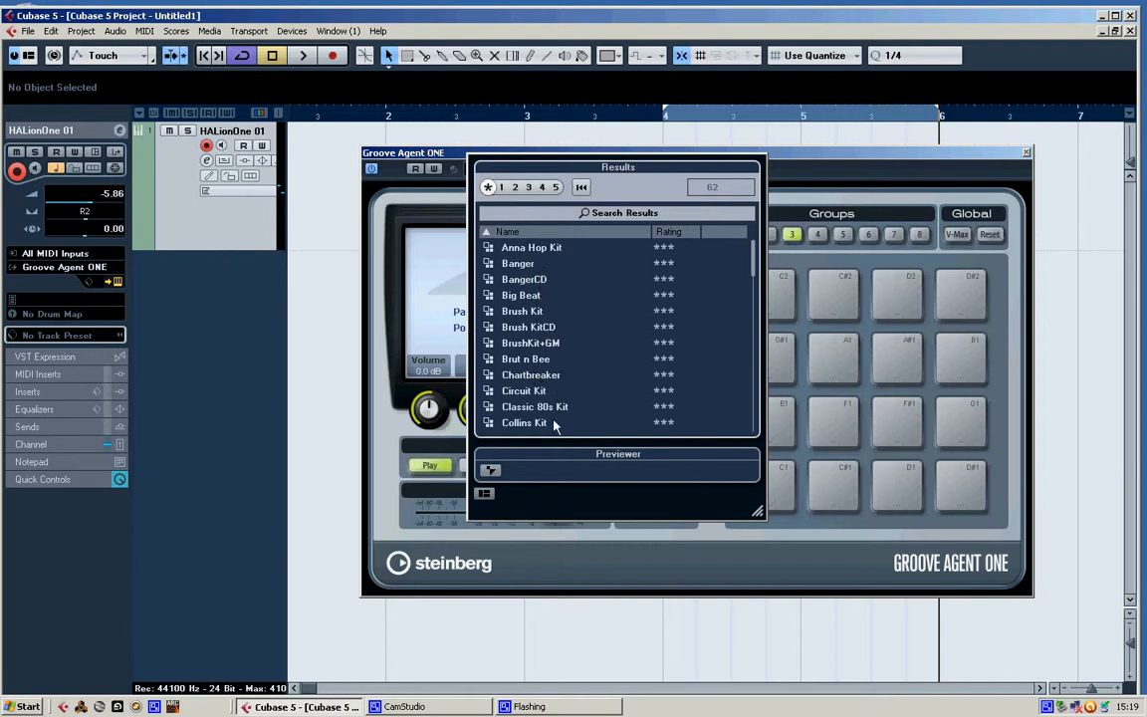
{"action": "scroll", "coordinate": [553, 398], "scroll_direction": "down", "scroll_amount": 1}
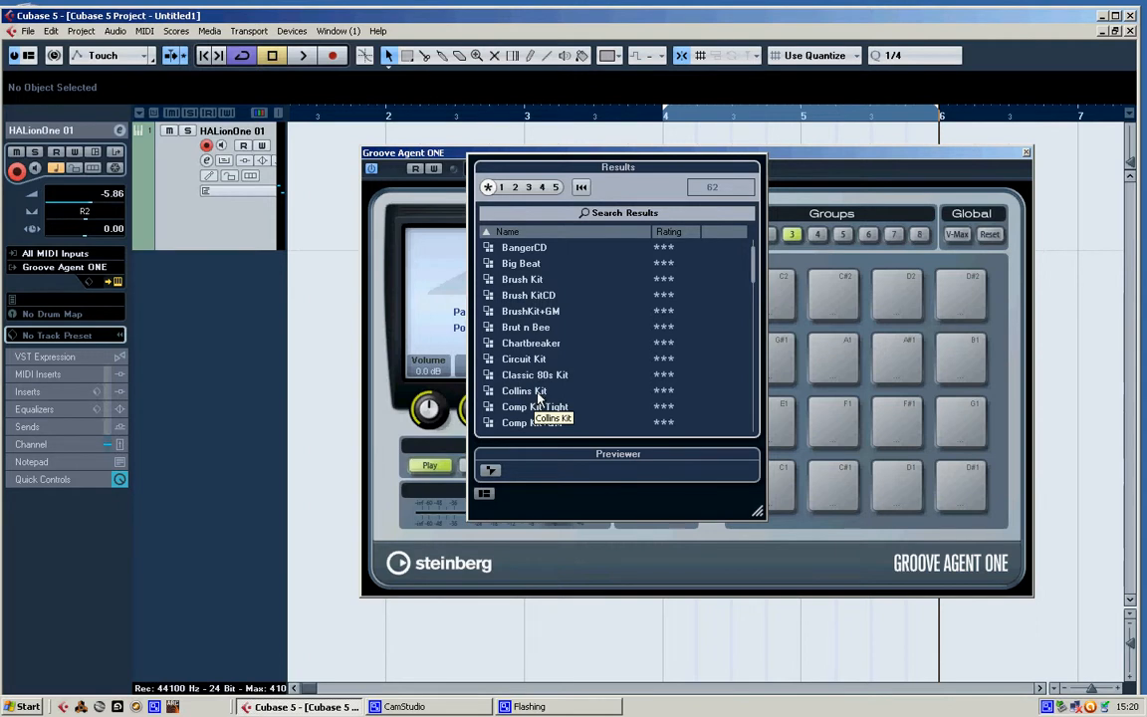
{"action": "scroll", "coordinate": [558, 398], "scroll_direction": "down", "scroll_amount": 2}
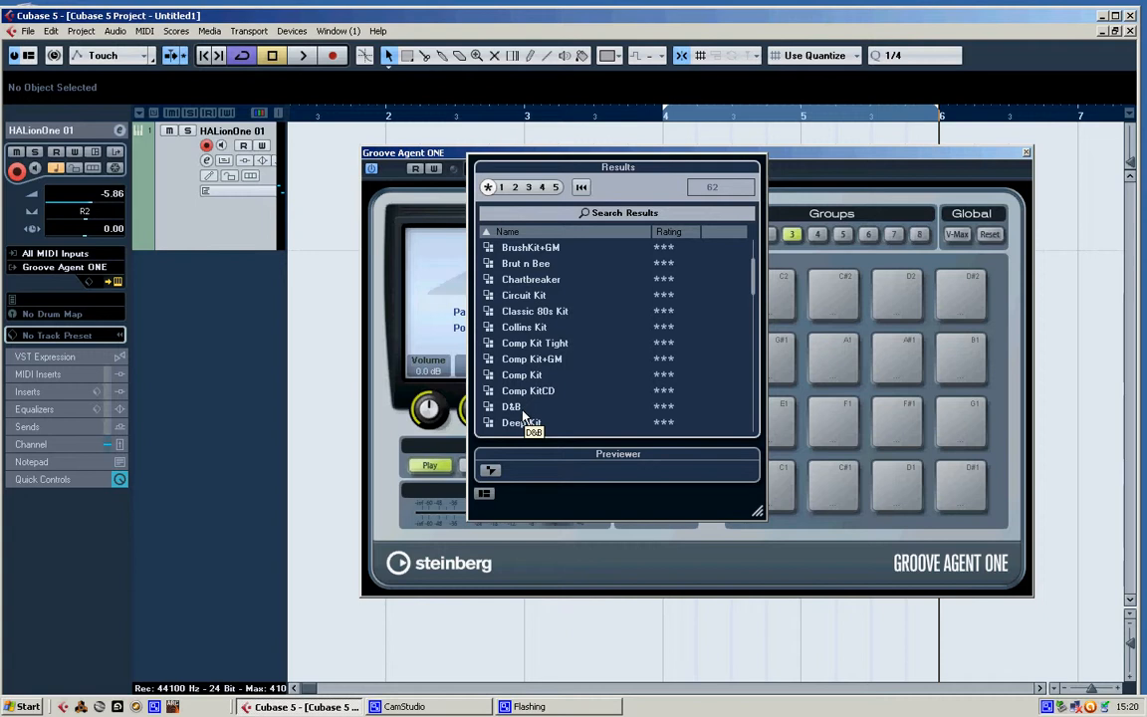
{"action": "scroll", "coordinate": [528, 417], "scroll_direction": "down", "scroll_amount": 2}
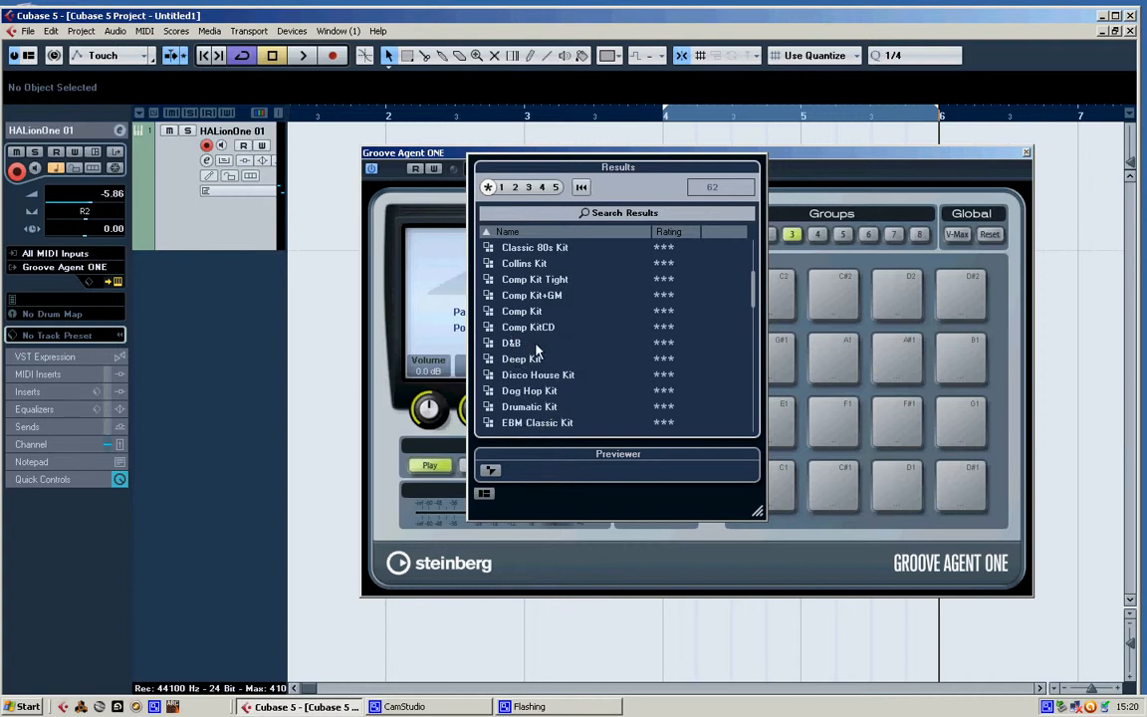
{"action": "scroll", "coordinate": [541, 358], "scroll_direction": "down", "scroll_amount": 5}
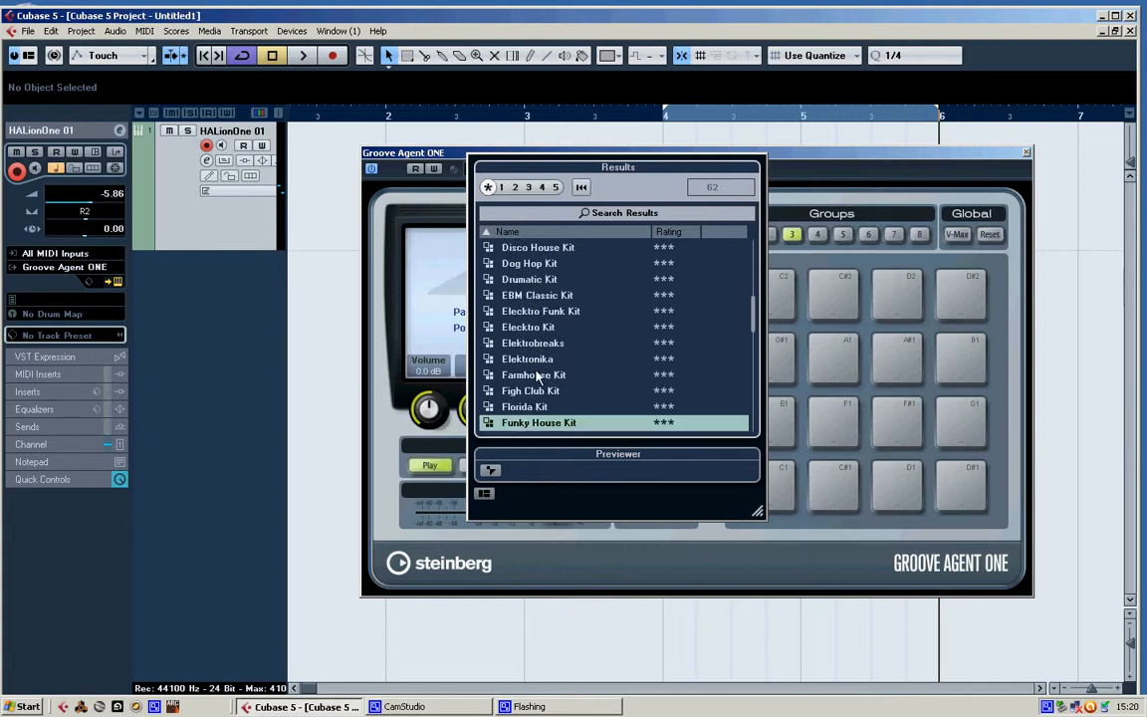
{"action": "scroll", "coordinate": [538, 351], "scroll_direction": "down", "scroll_amount": 2}
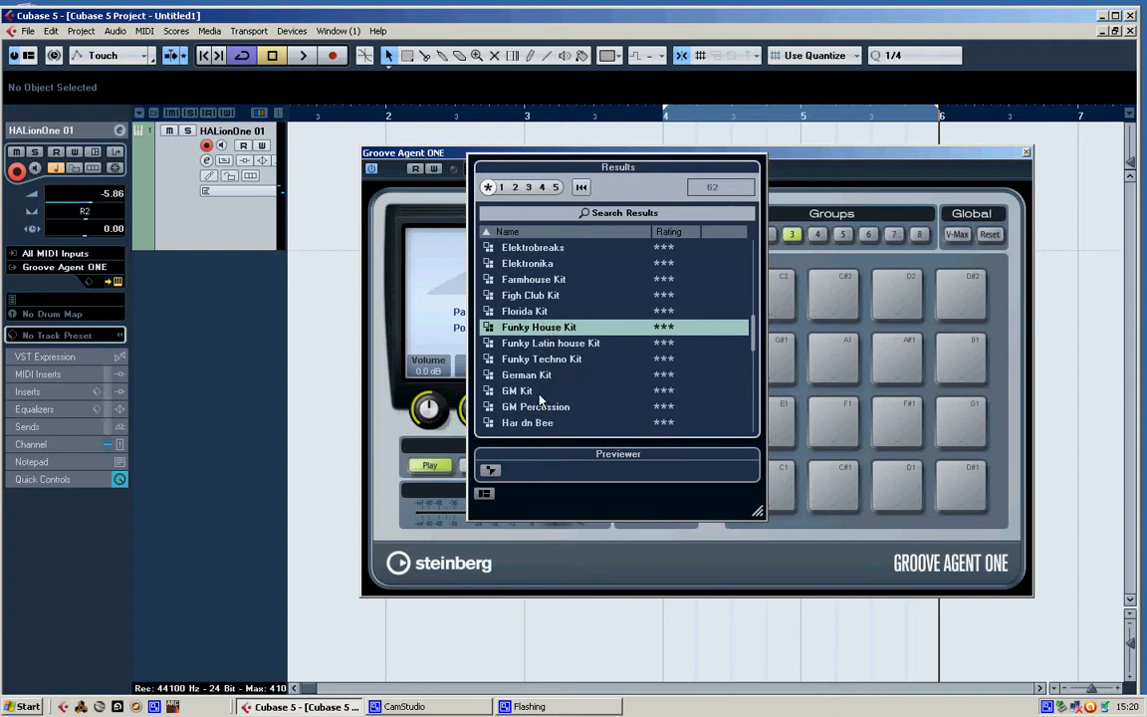
{"action": "scroll", "coordinate": [528, 398], "scroll_direction": "down", "scroll_amount": 2}
{"action": "scroll", "coordinate": [545, 394], "scroll_direction": "down", "scroll_amount": 1}
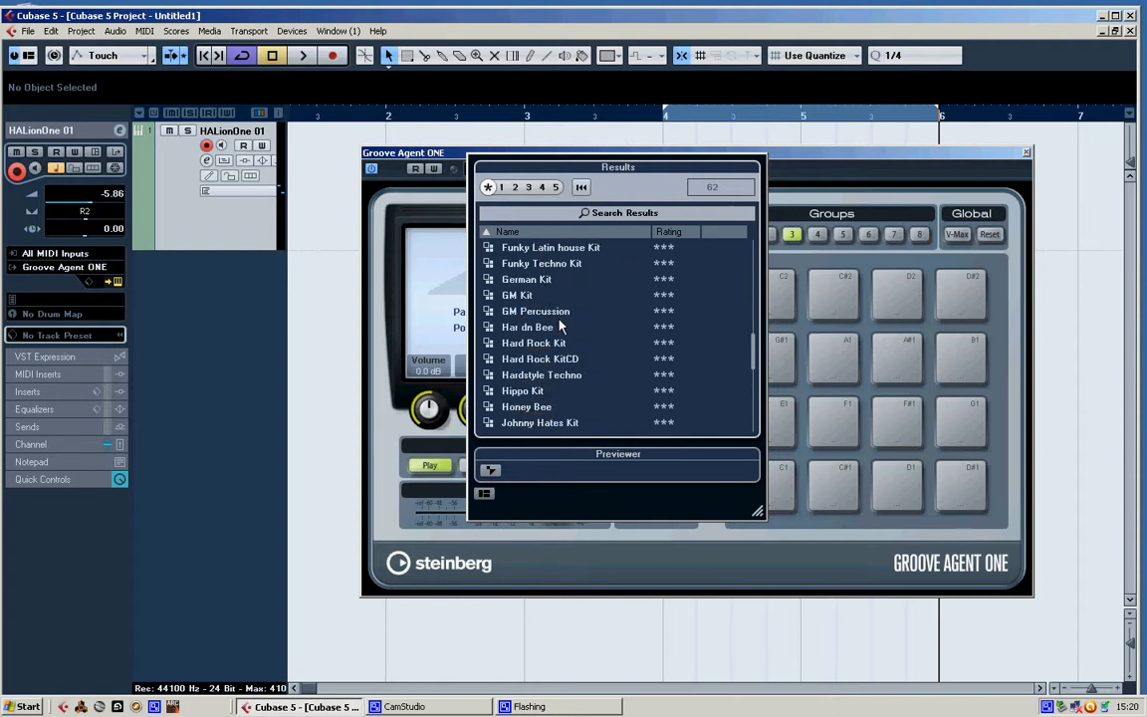
{"action": "scroll", "coordinate": [556, 334], "scroll_direction": "down", "scroll_amount": 1}
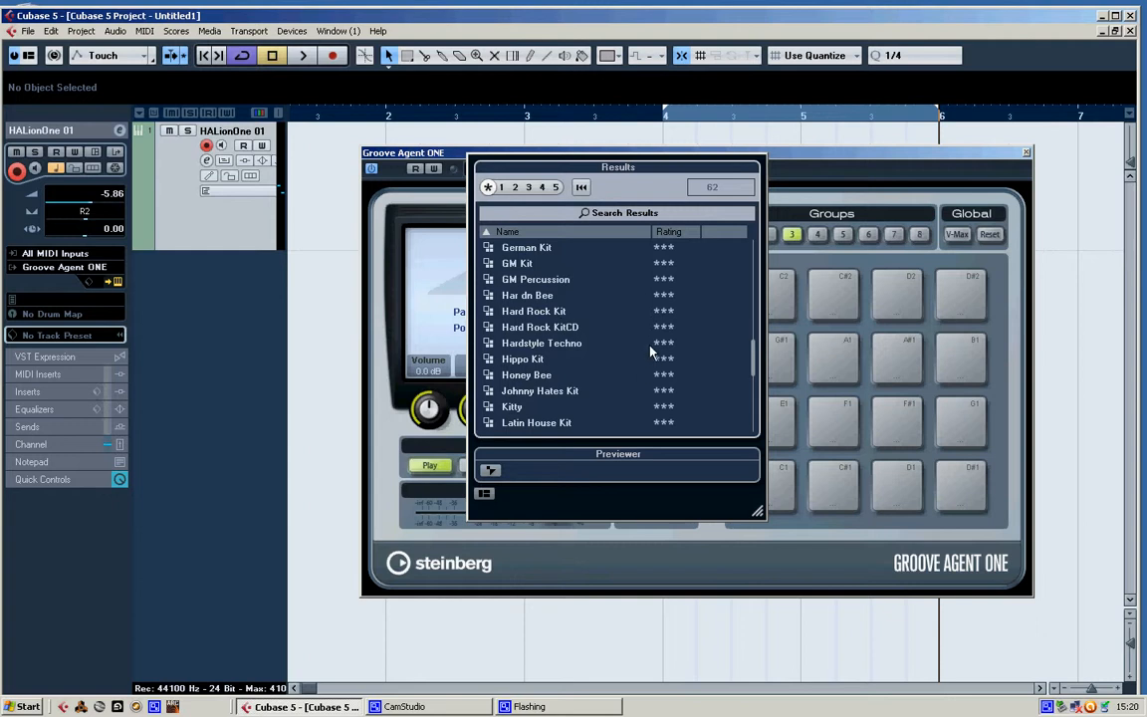
{"action": "scroll", "coordinate": [556, 331], "scroll_direction": "up", "scroll_amount": 15}
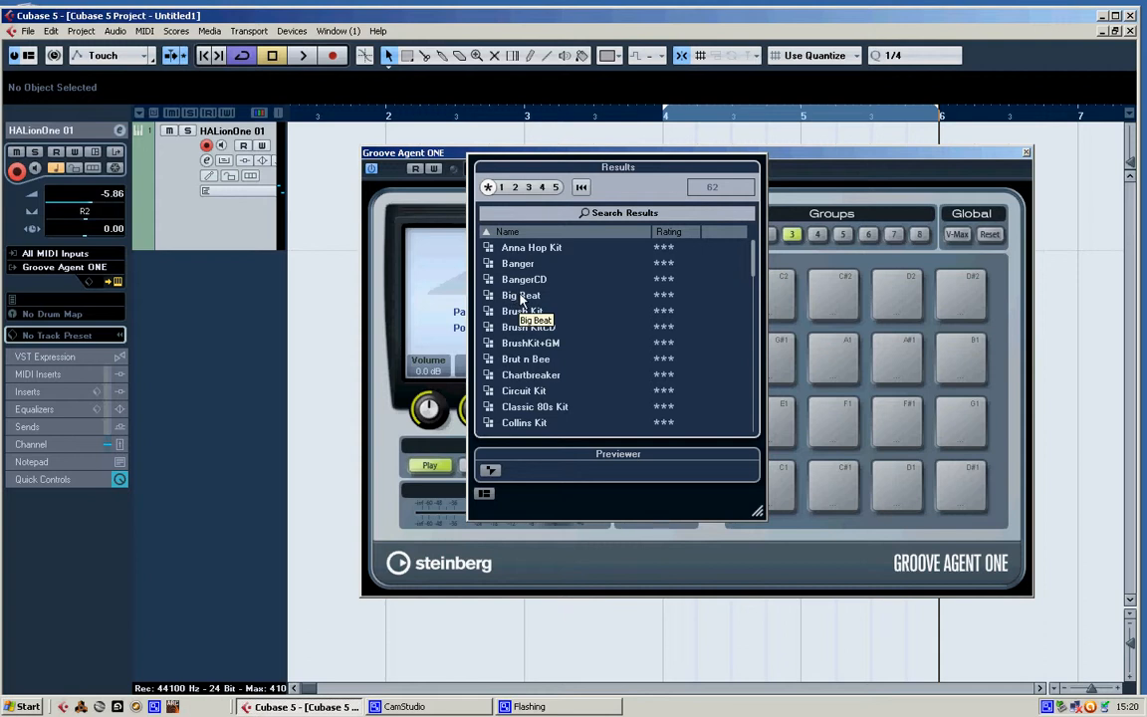
{"action": "left_click", "coordinate": [516, 296]}
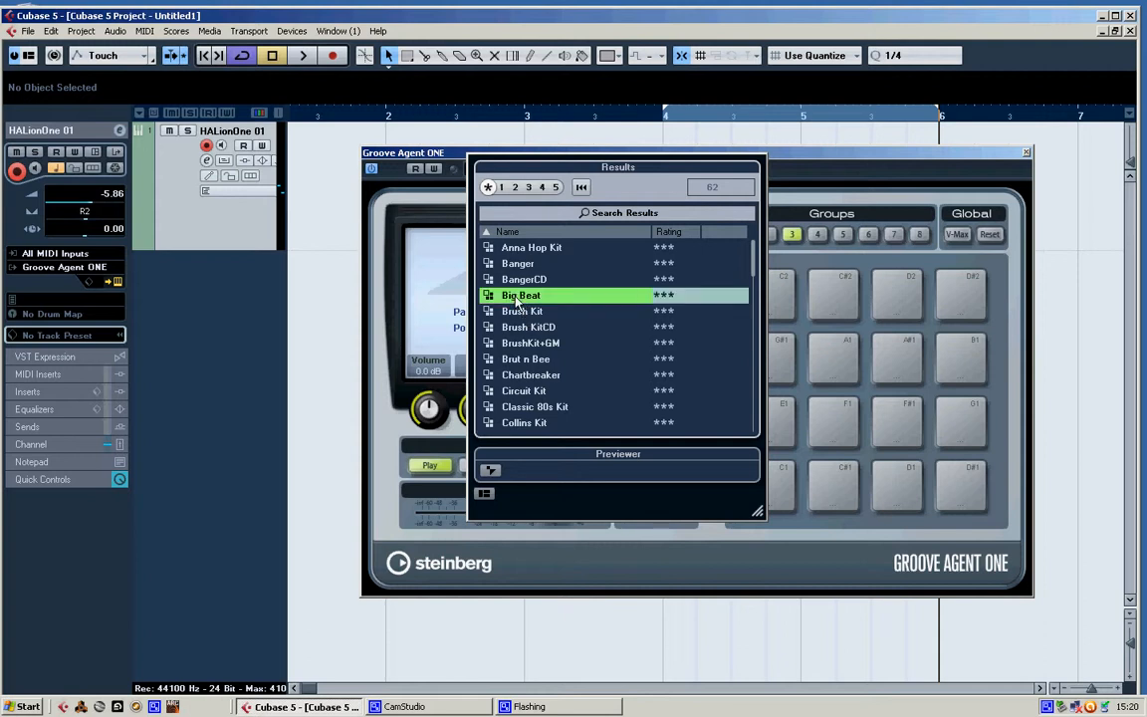
{"action": "double_click", "coordinate": [515, 296]}
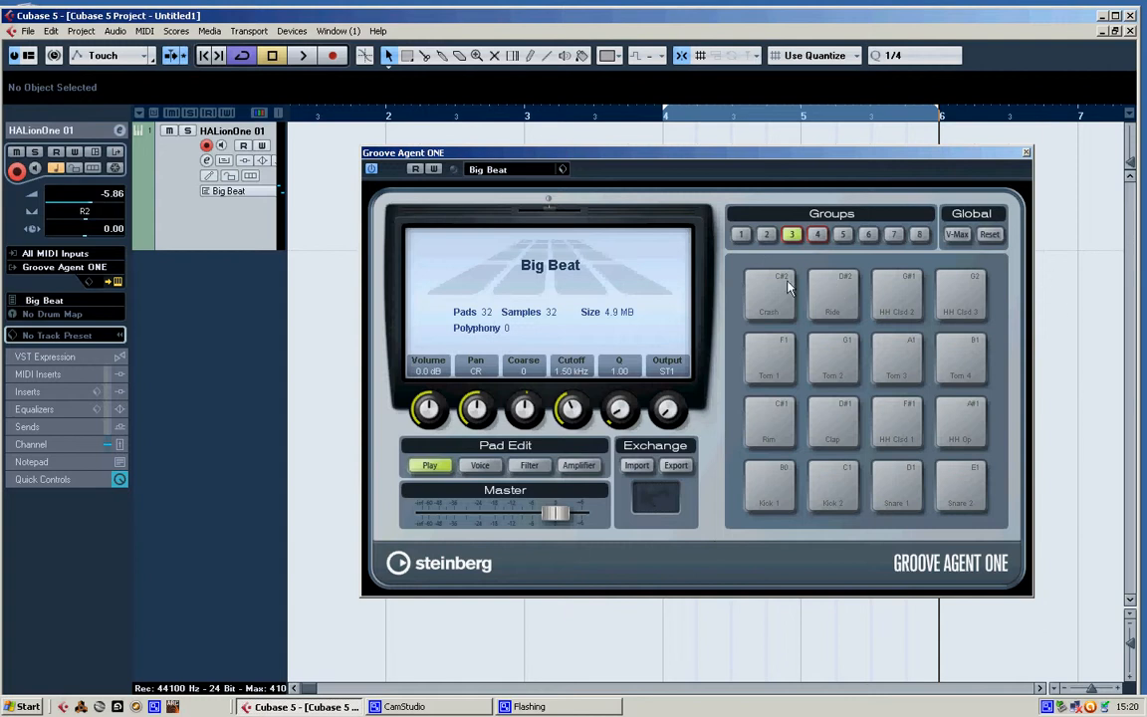
- Audition the Big Beat kit's kick, snare, hi-hat, clap, tom, ride and crash pads, and close the instrument window
{"action": "left_click", "coordinate": [776, 489]}
{"action": "left_click", "coordinate": [855, 495]}
{"action": "left_click", "coordinate": [888, 495]}
{"action": "left_click", "coordinate": [972, 494]}
{"action": "left_click", "coordinate": [971, 428]}
{"action": "left_click", "coordinate": [904, 428]}
{"action": "left_click", "coordinate": [832, 428]}
{"action": "left_click", "coordinate": [763, 358]}
{"action": "left_click", "coordinate": [832, 363]}
{"action": "left_click", "coordinate": [911, 365]}
{"action": "left_click", "coordinate": [963, 366]}
{"action": "left_click", "coordinate": [973, 302]}
{"action": "left_click", "coordinate": [899, 304]}
{"action": "left_click", "coordinate": [825, 297]}
{"action": "left_click", "coordinate": [767, 293]}
{"action": "left_click", "coordinate": [1027, 155]}
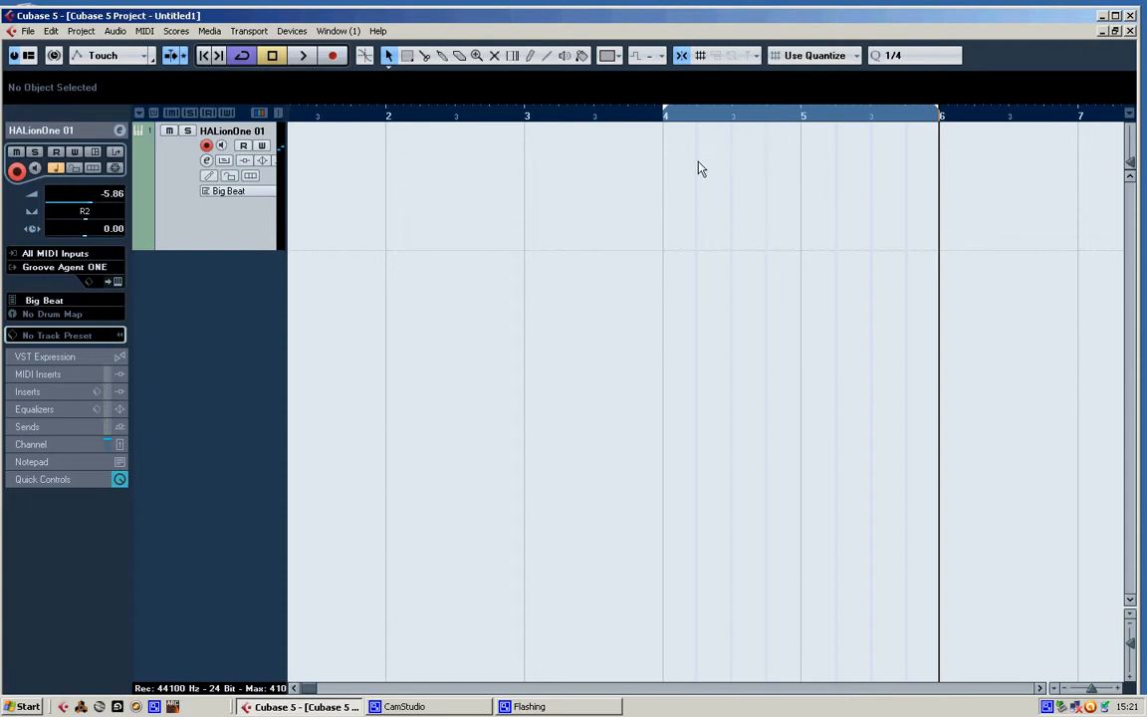
- Create an empty MIDI part from bar 4 to bar 6 on the track and view it in the Key Editor
{"action": "double_click", "coordinate": [768, 203]}
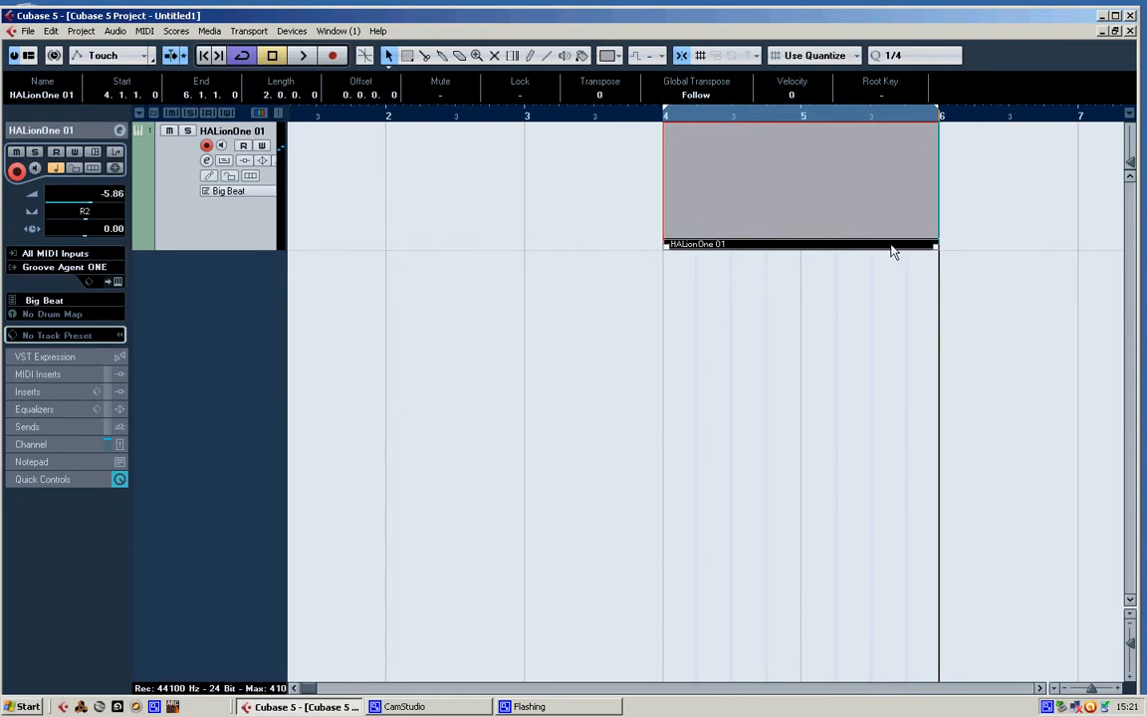
{"action": "double_click", "coordinate": [769, 201]}
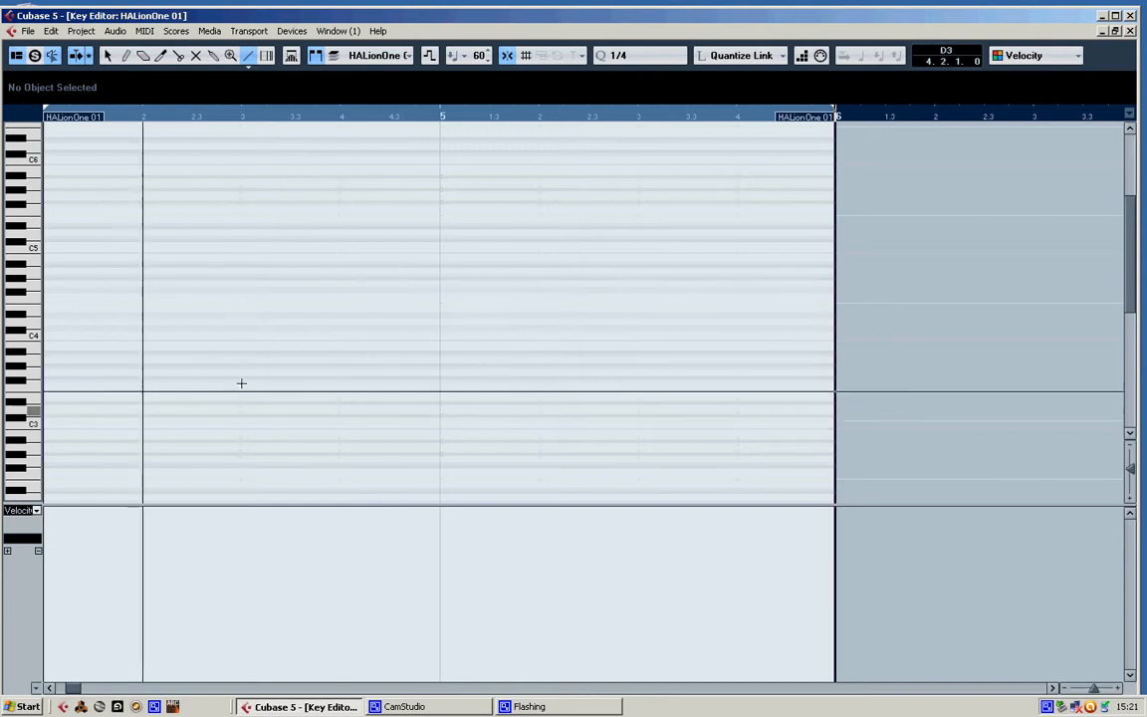
{"action": "left_click", "coordinate": [1130, 31]}
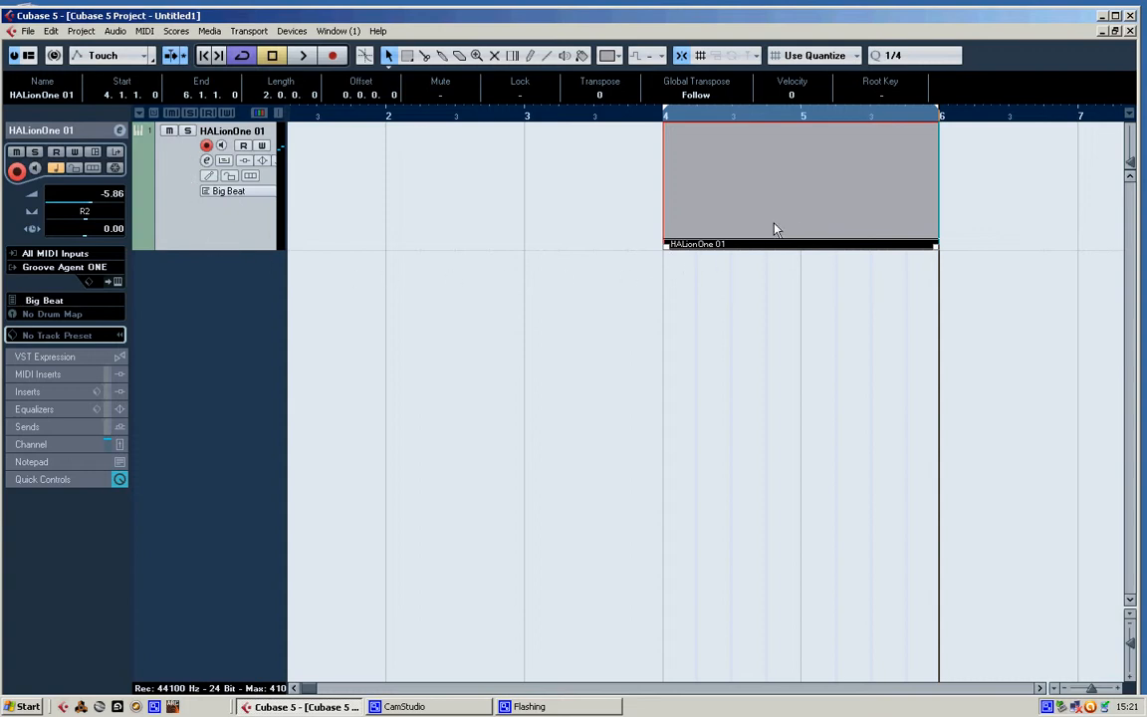
- View the selected MIDI part in the Drum Editor and return to the project window
{"action": "left_click", "coordinate": [146, 31]}
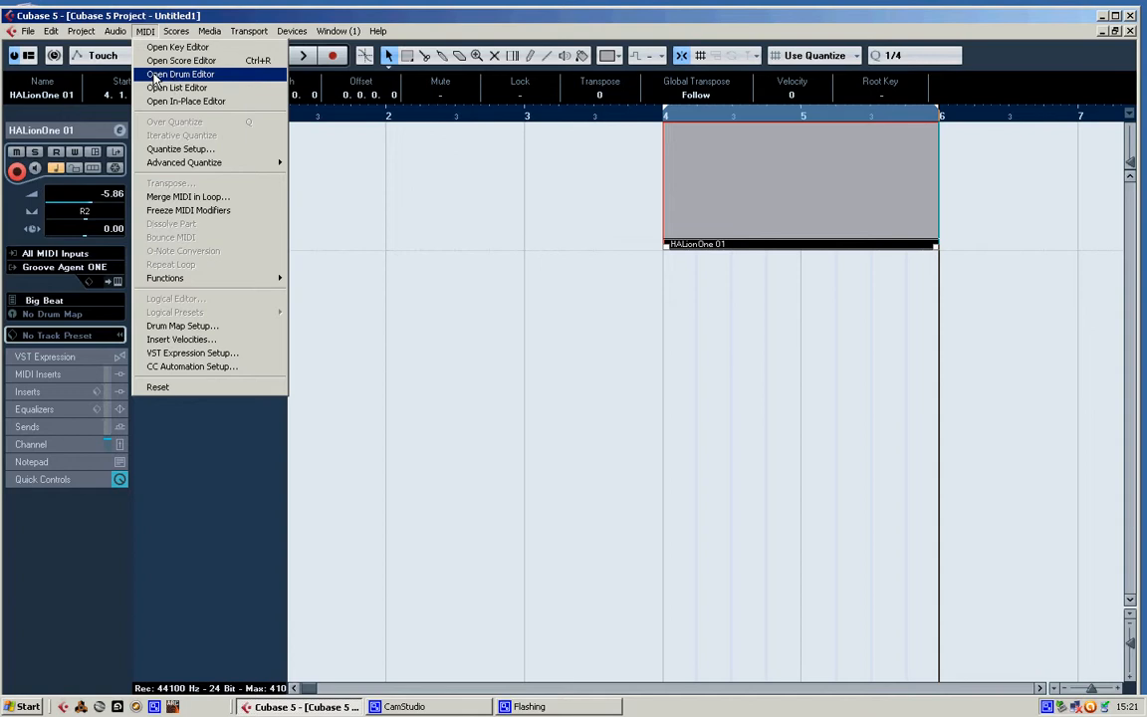
{"action": "left_click", "coordinate": [211, 76]}
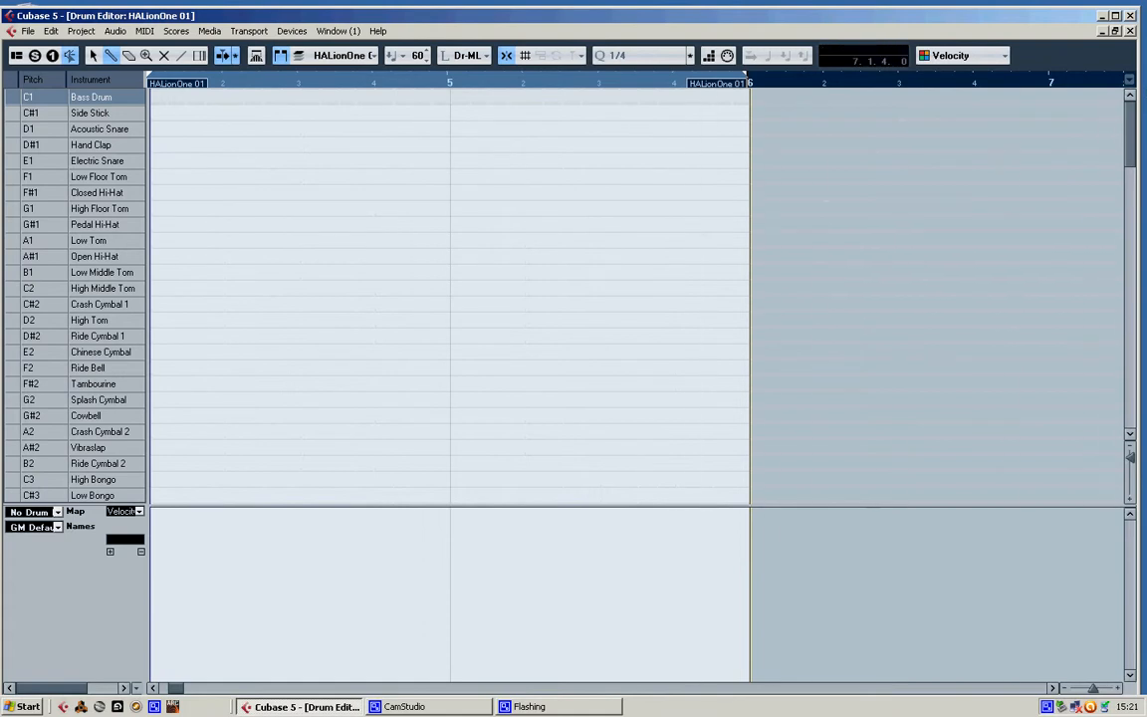
{"action": "left_click", "coordinate": [1131, 32]}
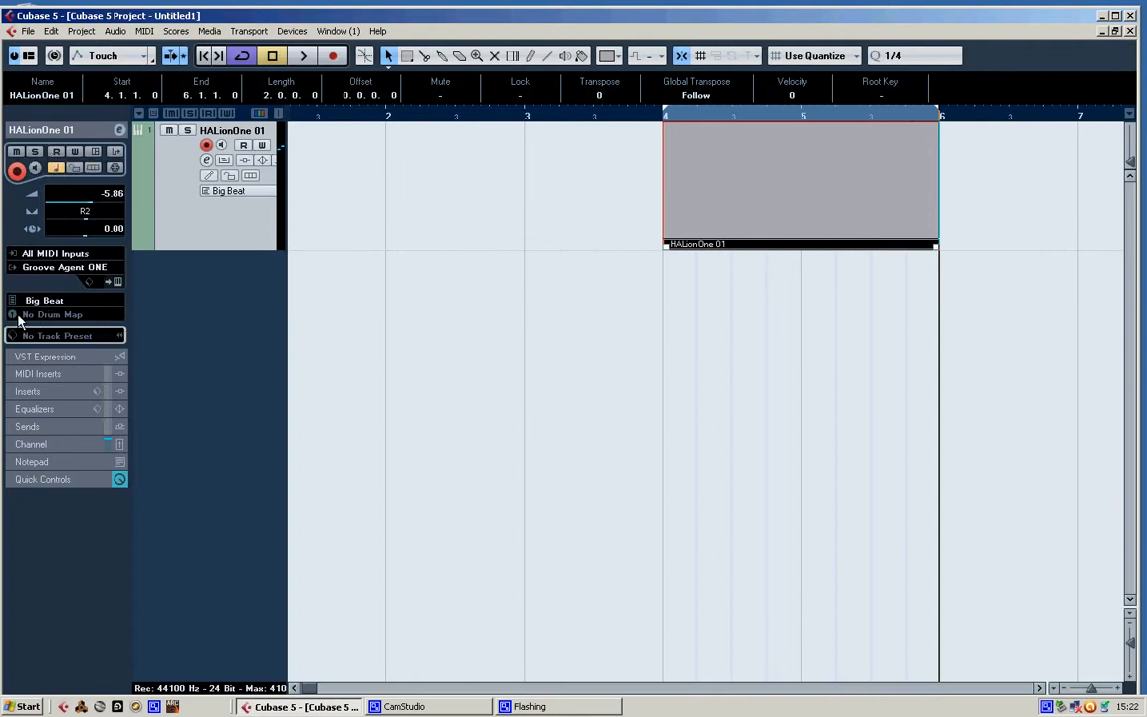
- Set the track's drum map to GM Map and open its MIDI part in the Drum Editor
{"action": "left_click", "coordinate": [57, 314]}
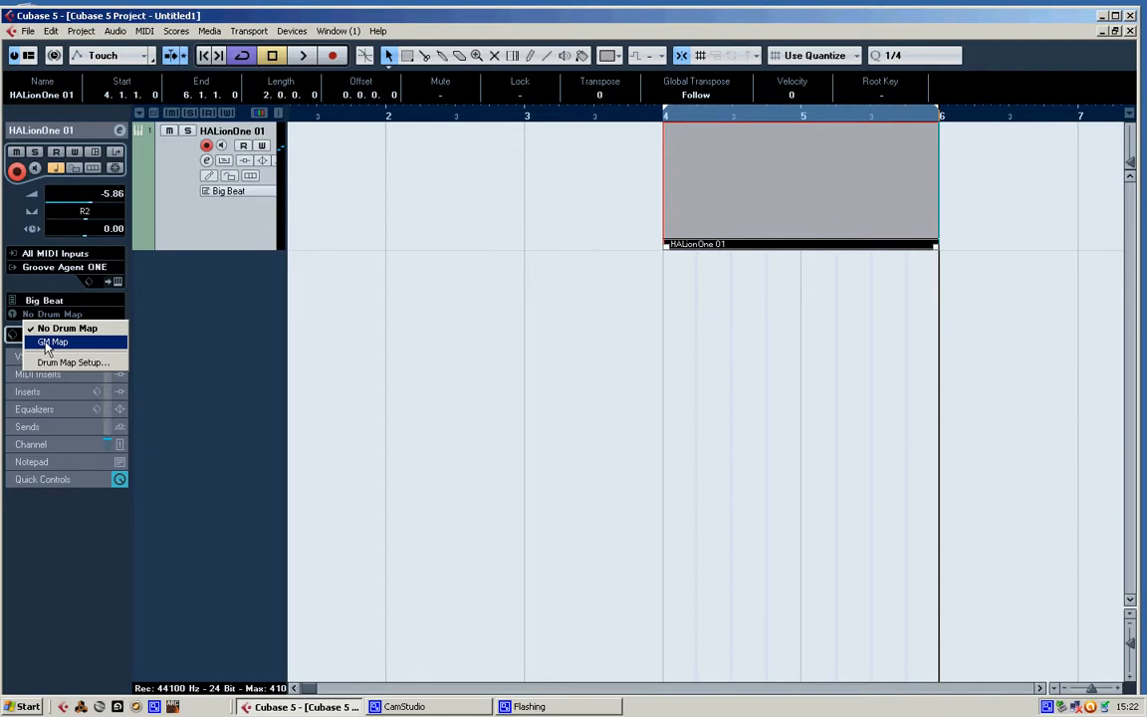
{"action": "left_click", "coordinate": [50, 342]}
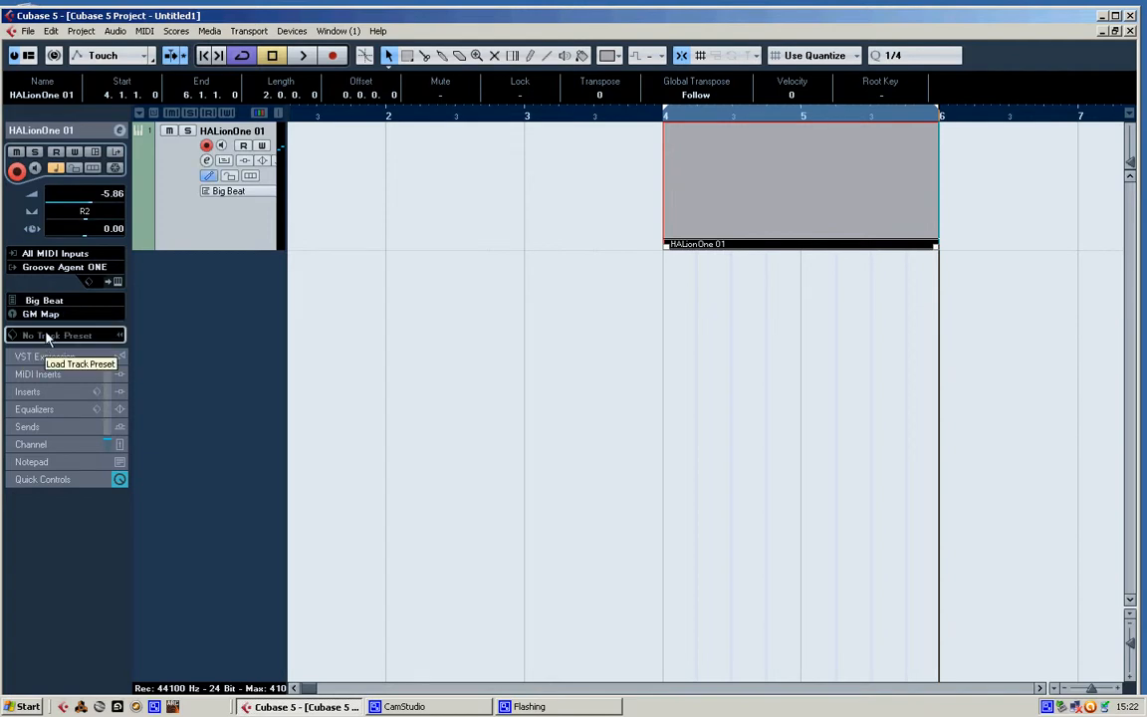
{"action": "double_click", "coordinate": [748, 184]}
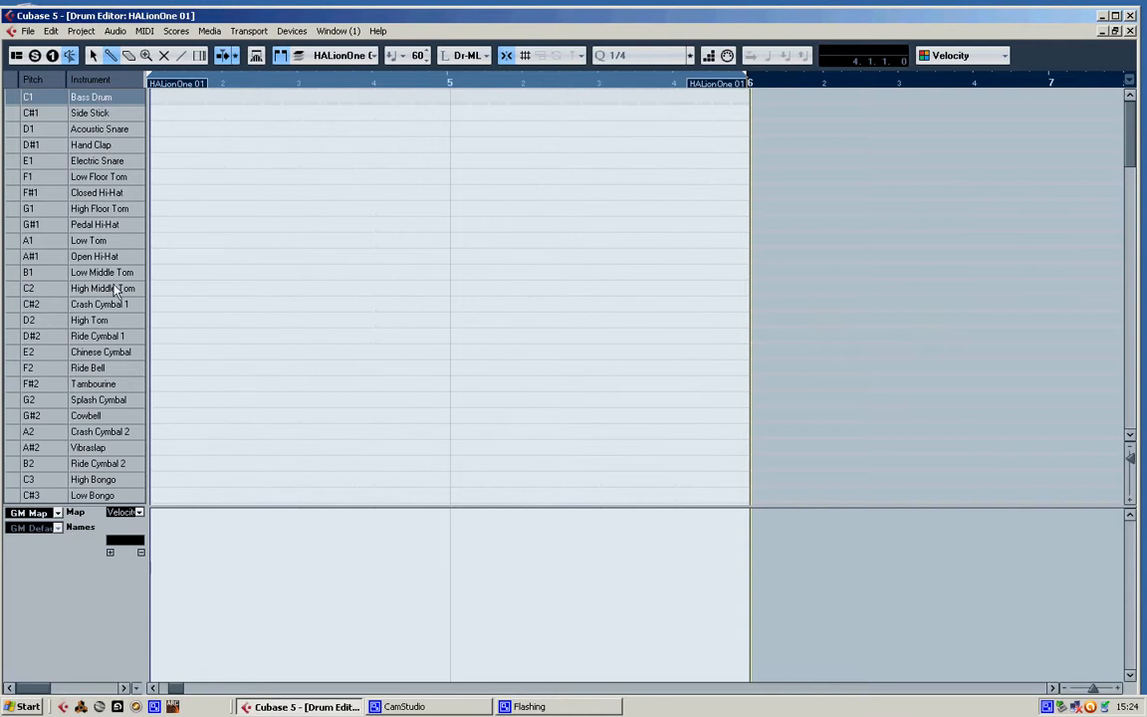
- Look through the GM Map's list of pitches and drum instruments in the Drum Editor
{"action": "scroll", "coordinate": [84, 331], "scroll_direction": "down", "scroll_amount": 10}
{"action": "scroll", "coordinate": [84, 328], "scroll_direction": "up", "scroll_amount": 2}
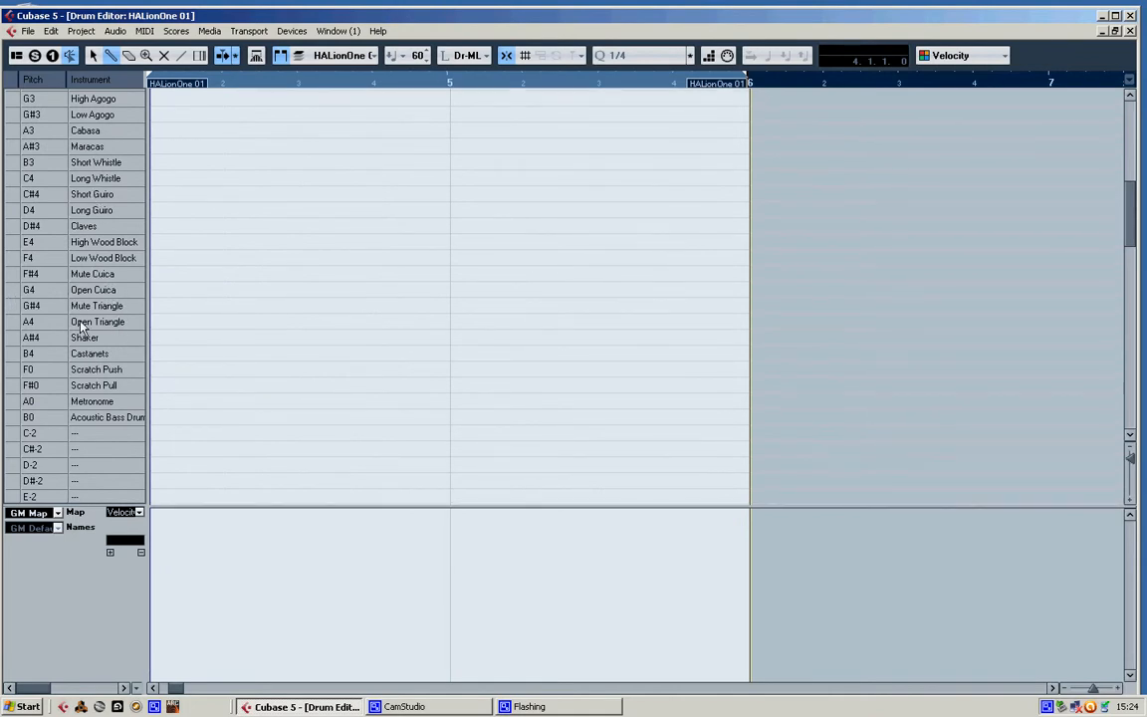
{"action": "scroll", "coordinate": [80, 309], "scroll_direction": "up", "scroll_amount": 8}
{"action": "scroll", "coordinate": [81, 329], "scroll_direction": "up", "scroll_amount": 2}
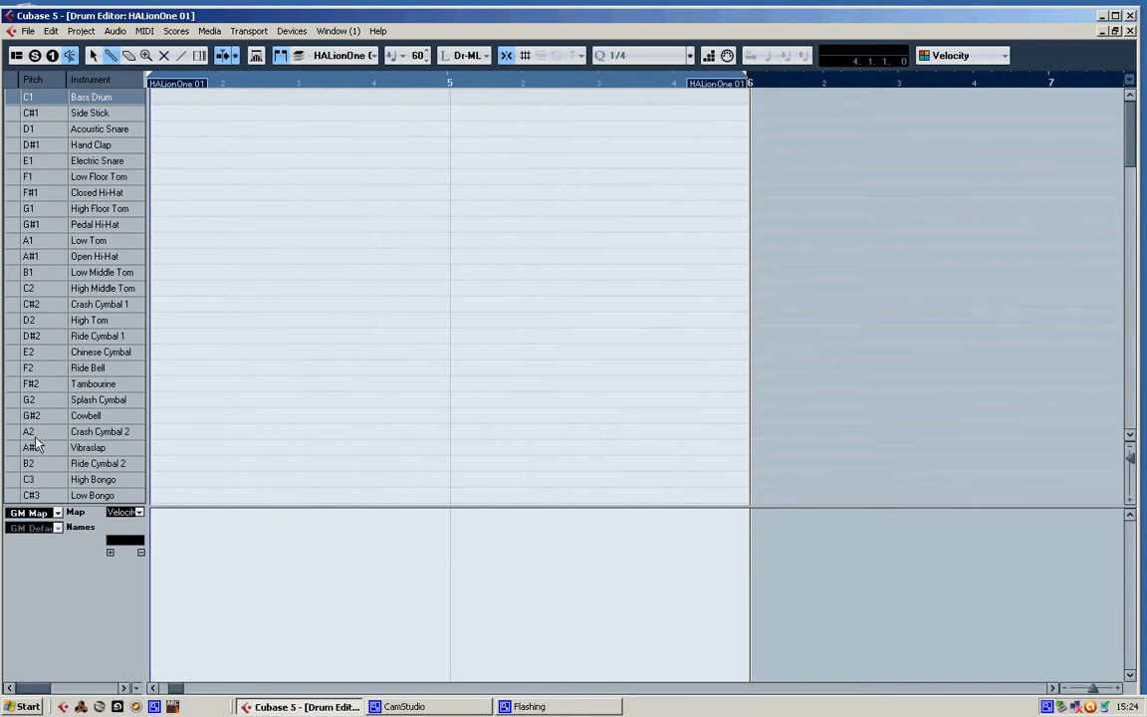
{"action": "scroll", "coordinate": [30, 442], "scroll_direction": "down", "scroll_amount": 8}
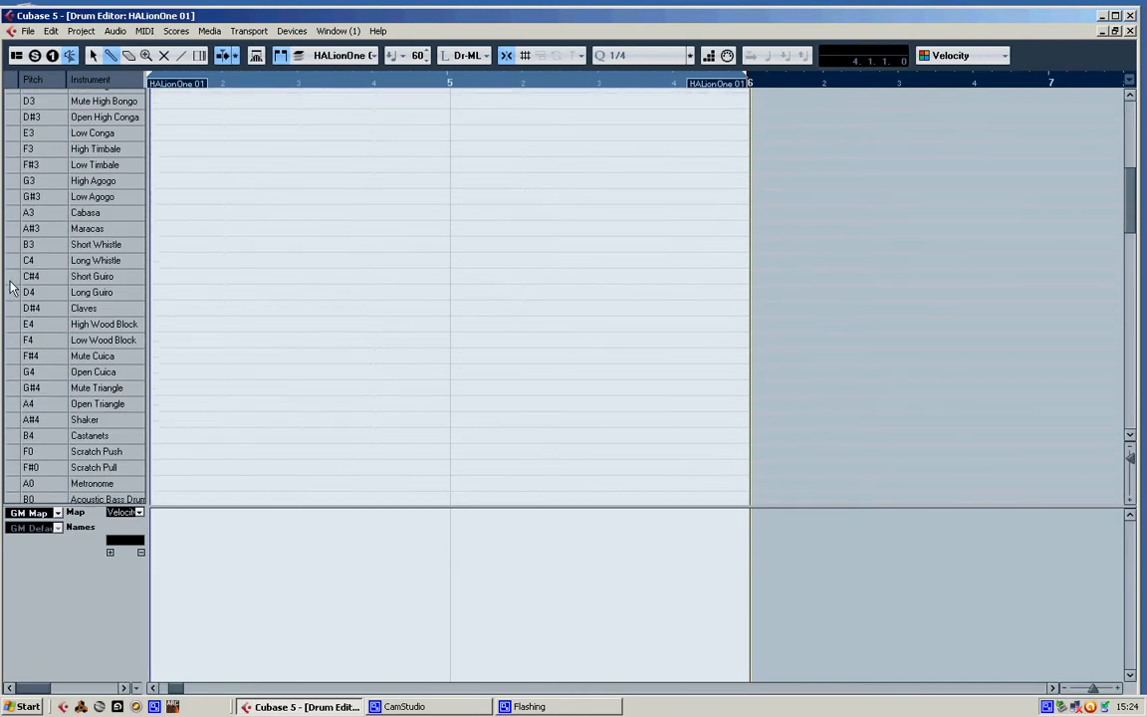
- Audition Short Guiro, Bass Drum, Side Stick, Acoustic Snare, Hand Clap, Electric Snare, High Tom, Ride Cymbal 1 and Chinese Cymbal from the instrument list
{"action": "left_click", "coordinate": [12, 279]}
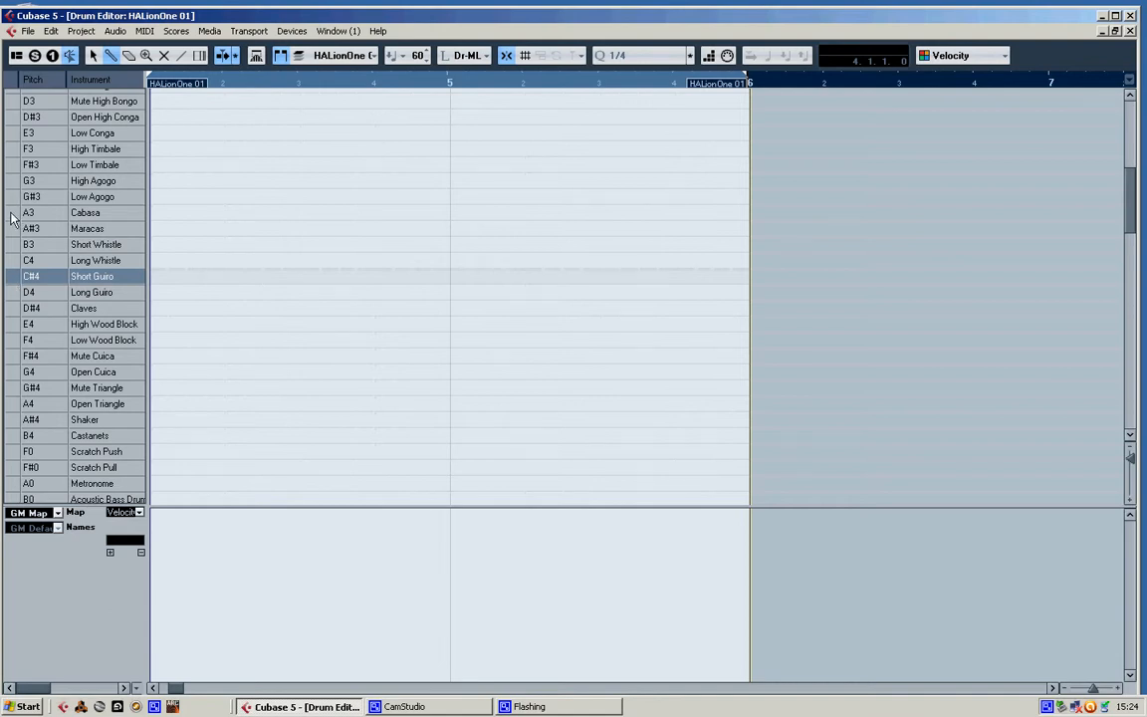
{"action": "scroll", "coordinate": [12, 195], "scroll_direction": "up", "scroll_amount": 8}
{"action": "left_click", "coordinate": [12, 98]}
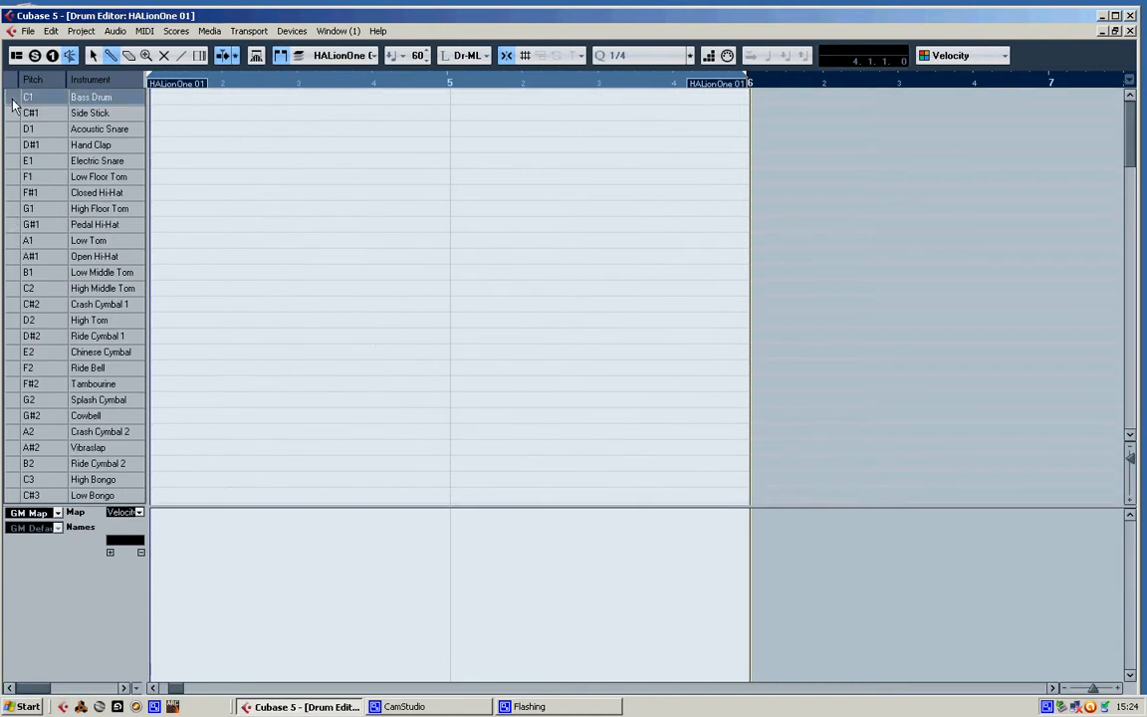
{"action": "left_click", "coordinate": [11, 113]}
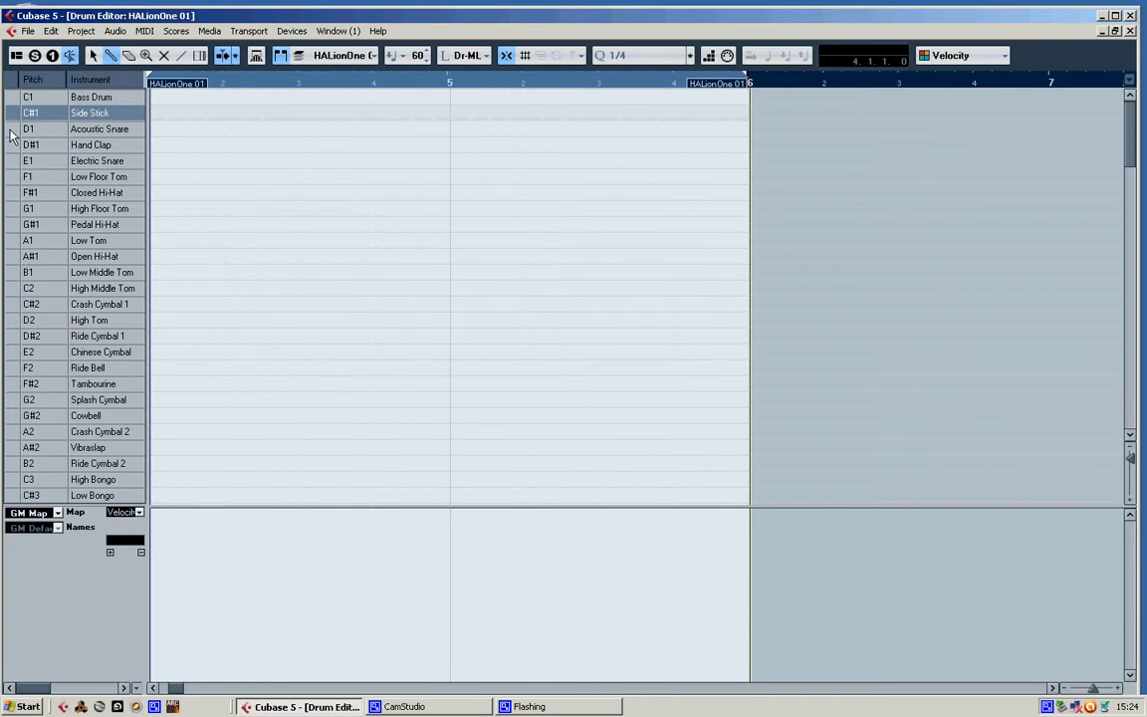
{"action": "left_click", "coordinate": [12, 128]}
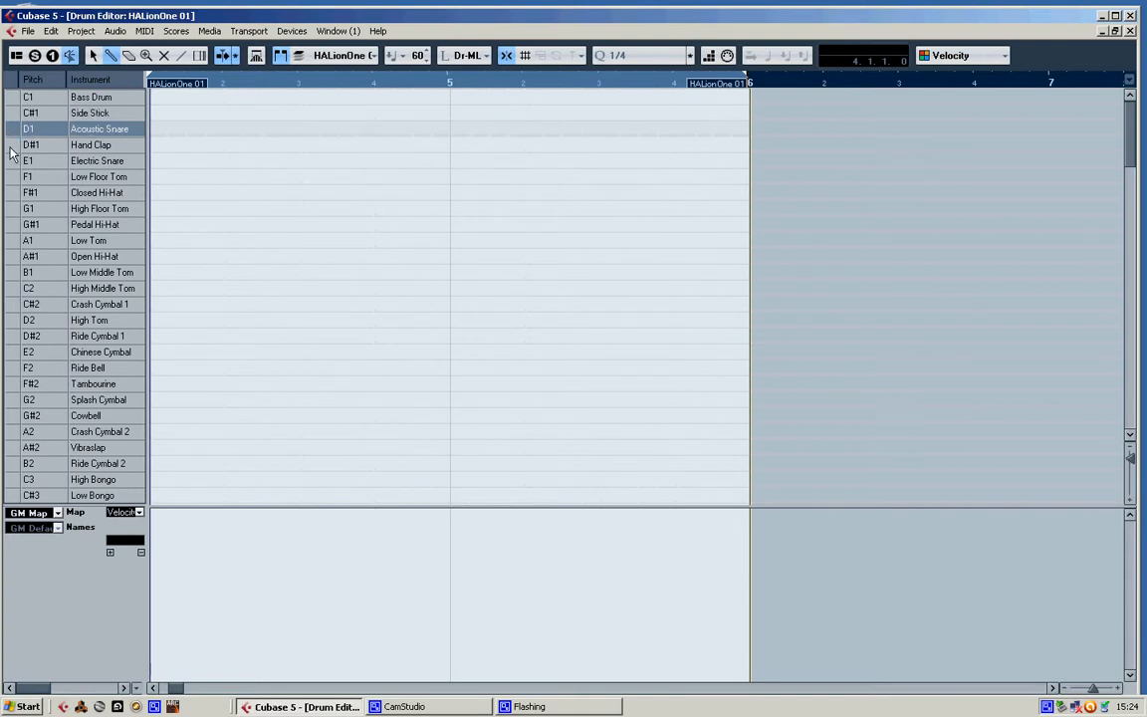
{"action": "left_click", "coordinate": [12, 146]}
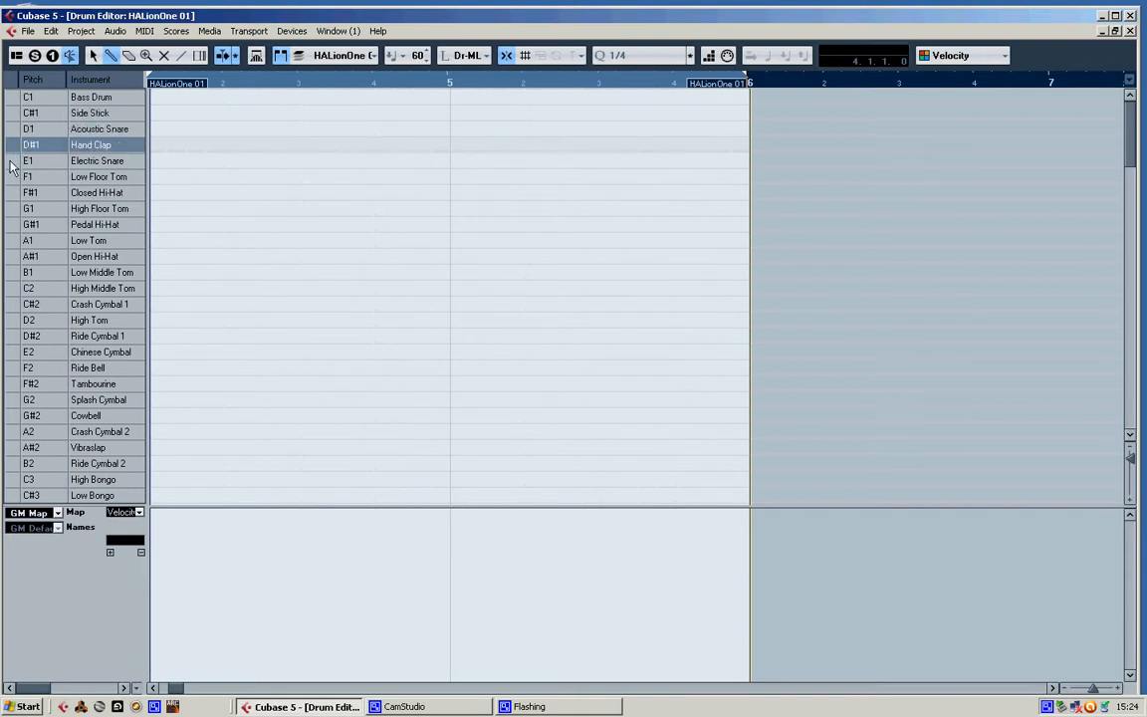
{"action": "left_click", "coordinate": [12, 166]}
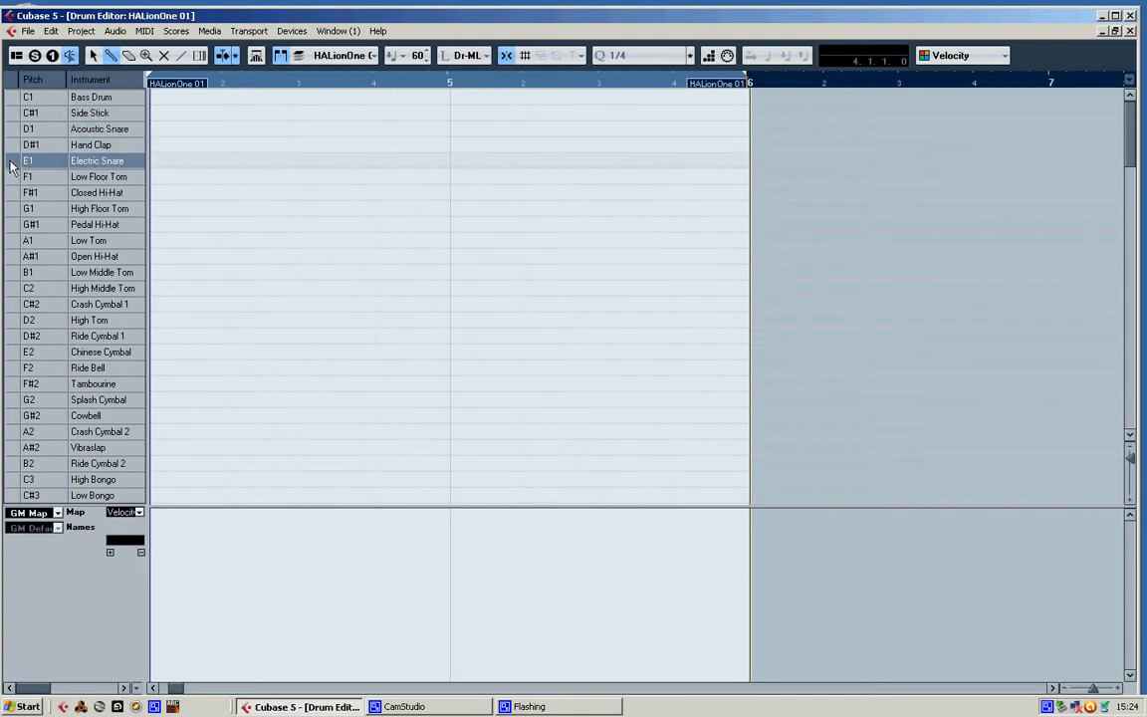
{"action": "left_click", "coordinate": [12, 323]}
{"action": "left_click", "coordinate": [12, 339]}
{"action": "left_click", "coordinate": [12, 352]}
- Audition the High Agogo and Low Agogo sounds alternately further down the instrument list
{"action": "scroll", "coordinate": [12, 299], "scroll_direction": "down", "scroll_amount": 7}
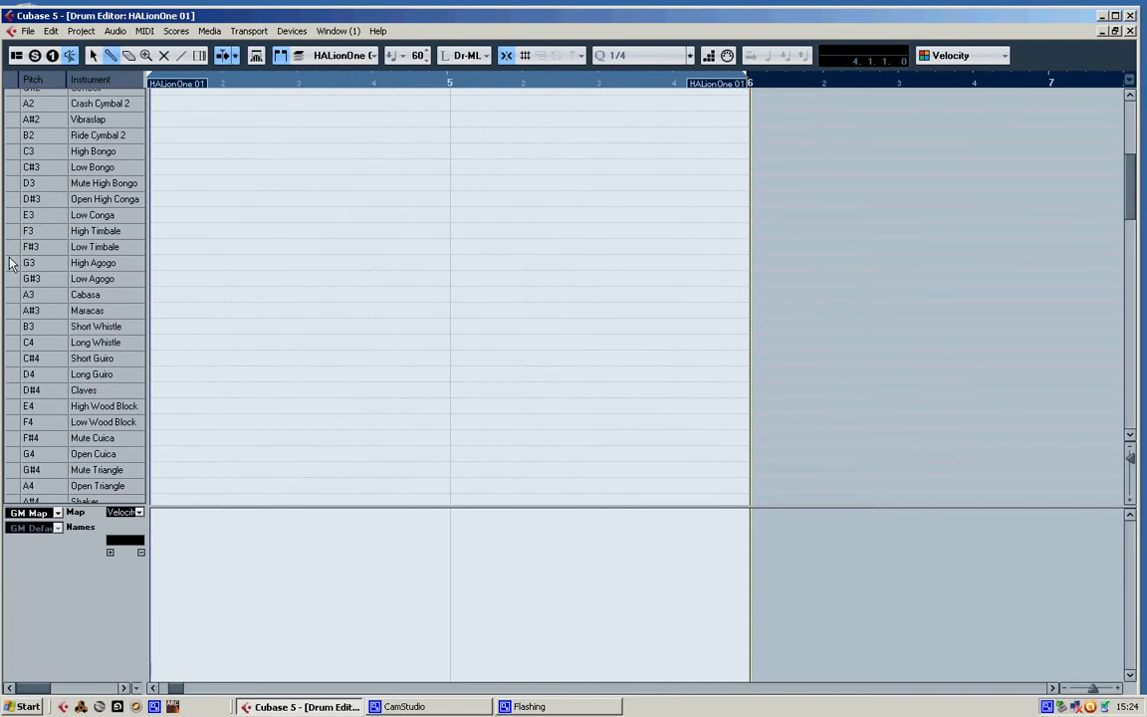
{"action": "left_click", "coordinate": [7, 262]}
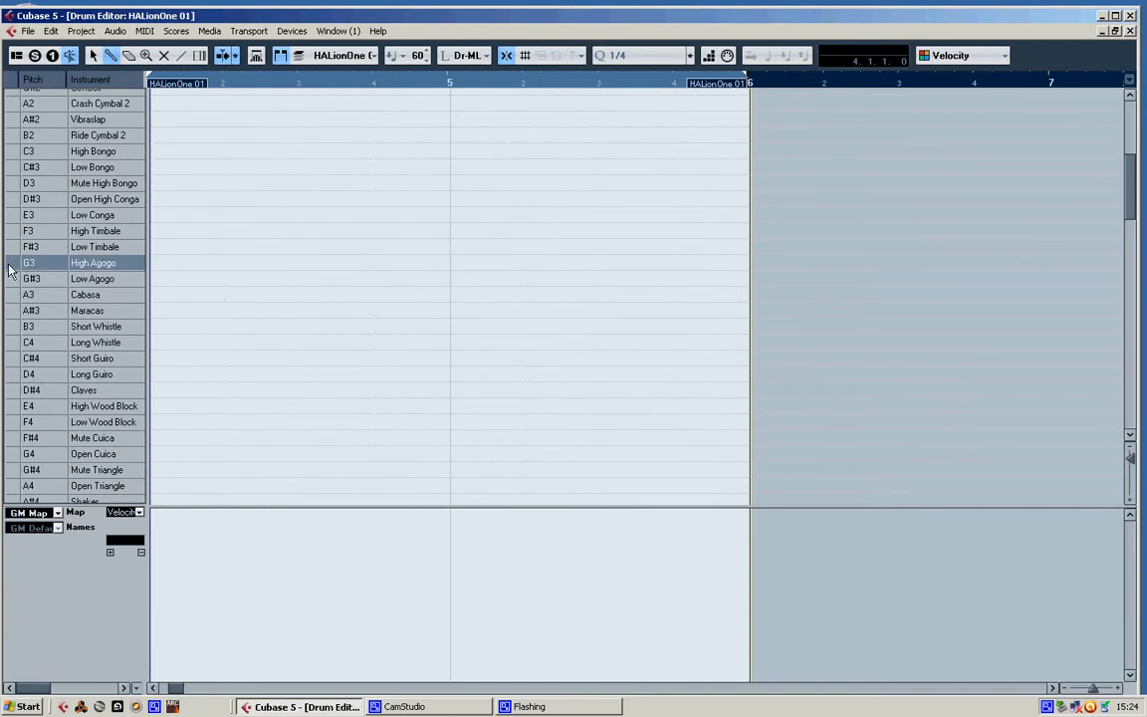
{"action": "left_click", "coordinate": [11, 282]}
{"action": "left_click", "coordinate": [11, 263]}
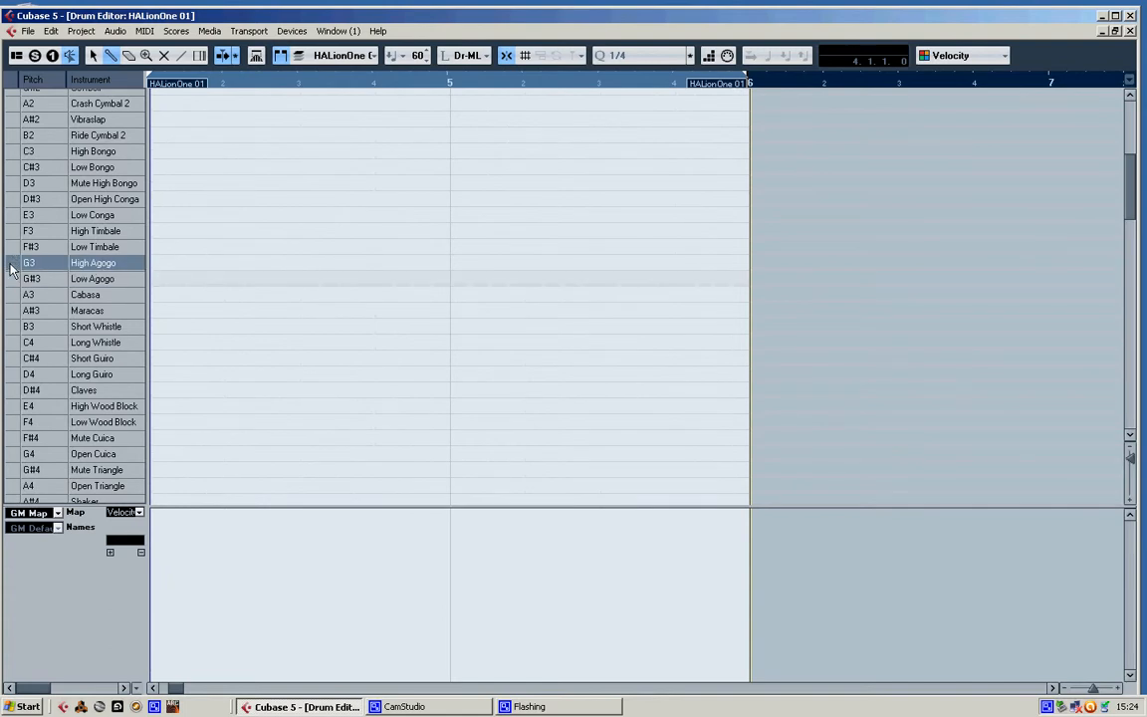
{"action": "left_click", "coordinate": [11, 280]}
{"action": "left_click", "coordinate": [11, 263]}
- Review the instrument list and audition Bass Drum, Side Stick, Acoustic Snare, Hand Clap and Electric Snare
{"action": "scroll", "coordinate": [13, 261], "scroll_direction": "up", "scroll_amount": 4}
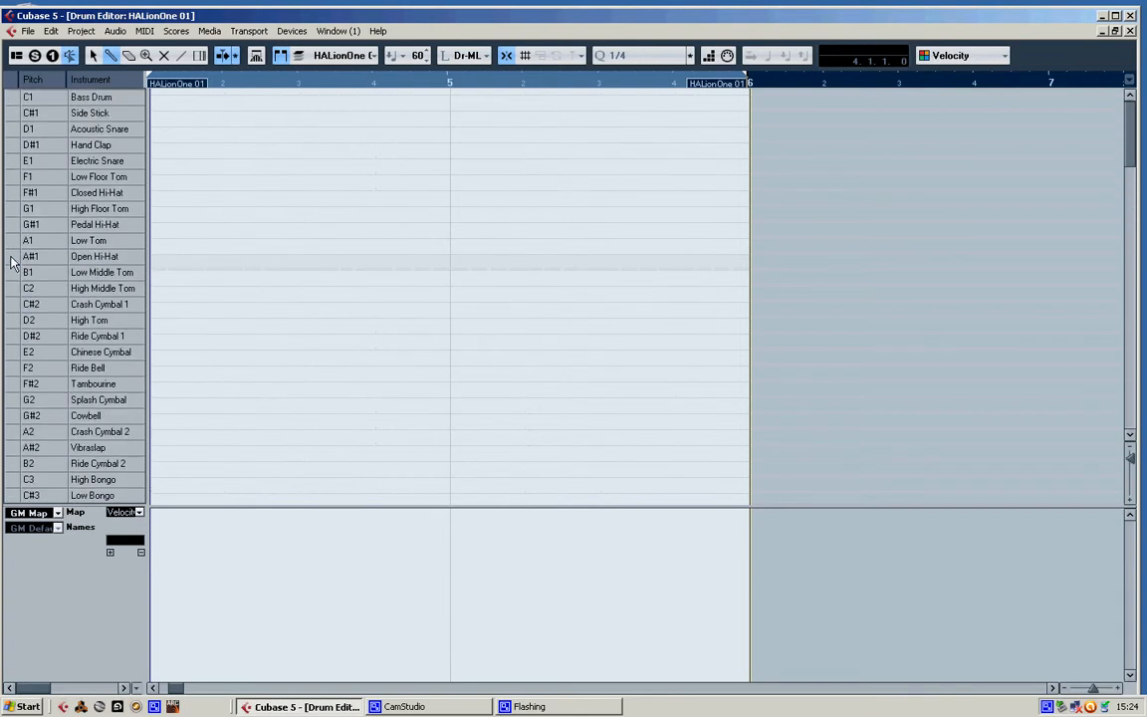
{"action": "scroll", "coordinate": [20, 334], "scroll_direction": "down", "scroll_amount": 2}
{"action": "scroll", "coordinate": [20, 333], "scroll_direction": "down", "scroll_amount": 4}
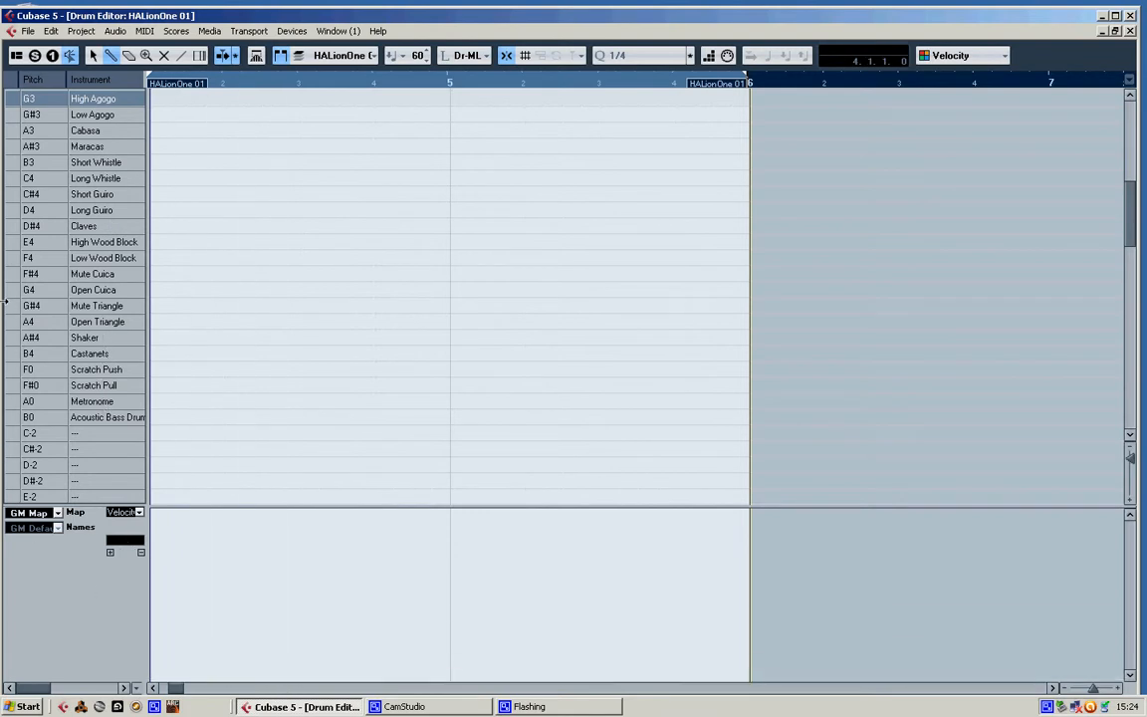
{"action": "scroll", "coordinate": [87, 303], "scroll_direction": "up", "scroll_amount": 2}
{"action": "scroll", "coordinate": [88, 308], "scroll_direction": "up", "scroll_amount": 4}
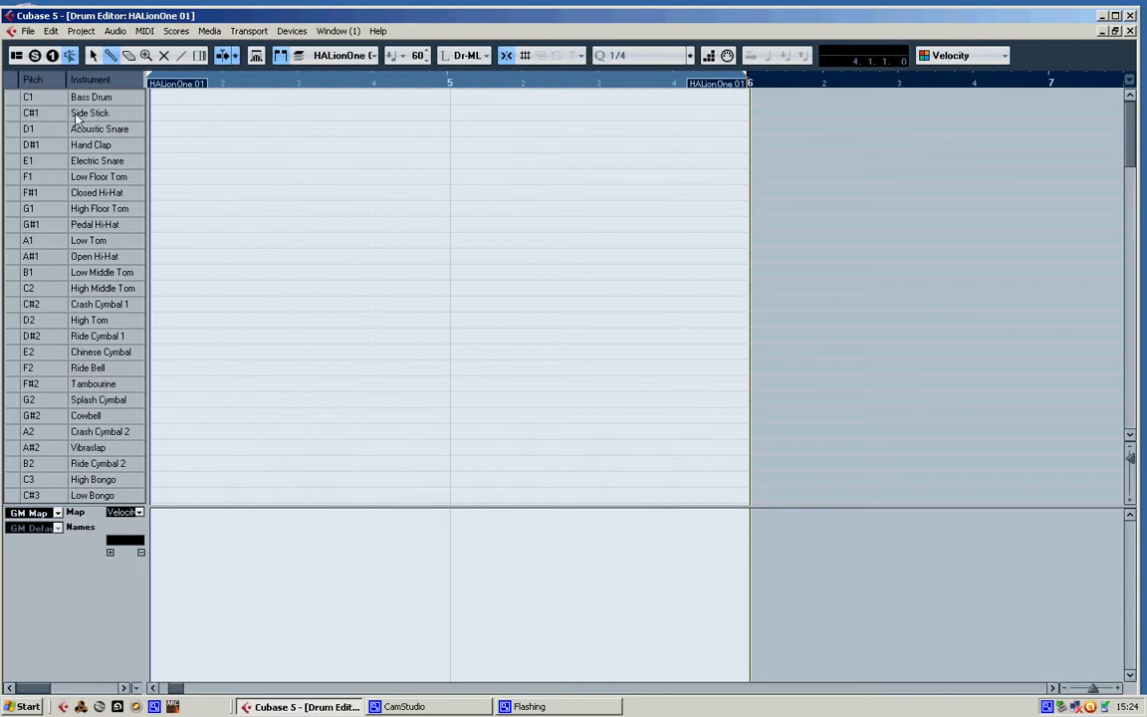
{"action": "left_click", "coordinate": [14, 100]}
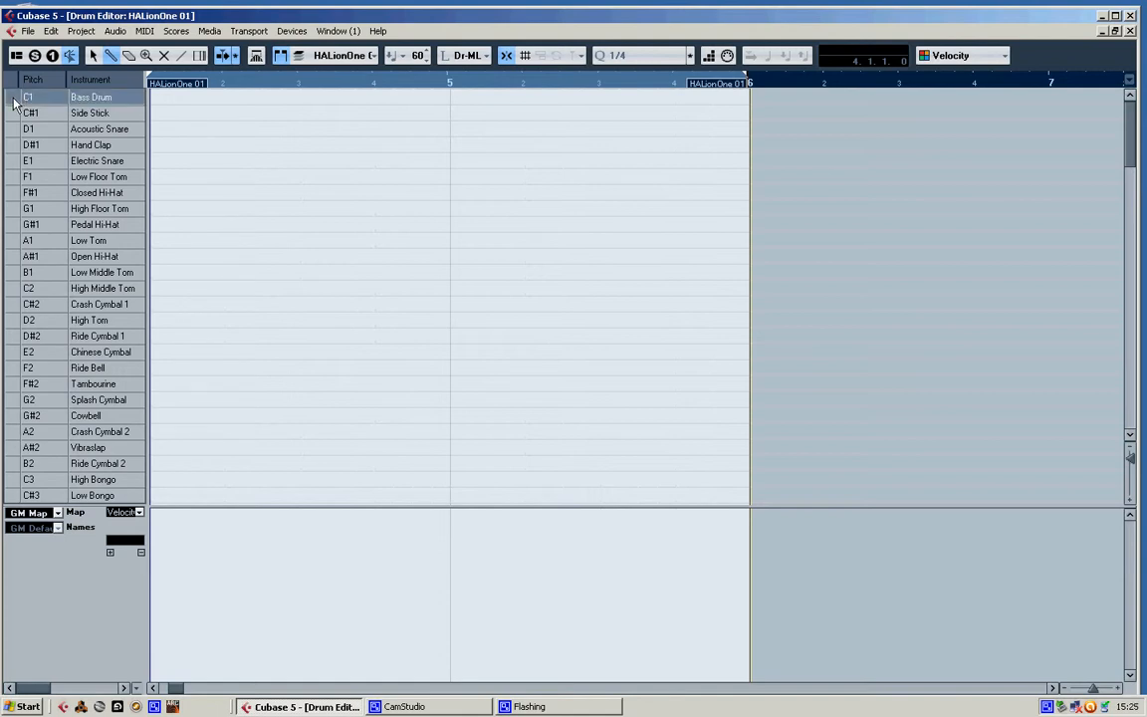
{"action": "left_click", "coordinate": [12, 116]}
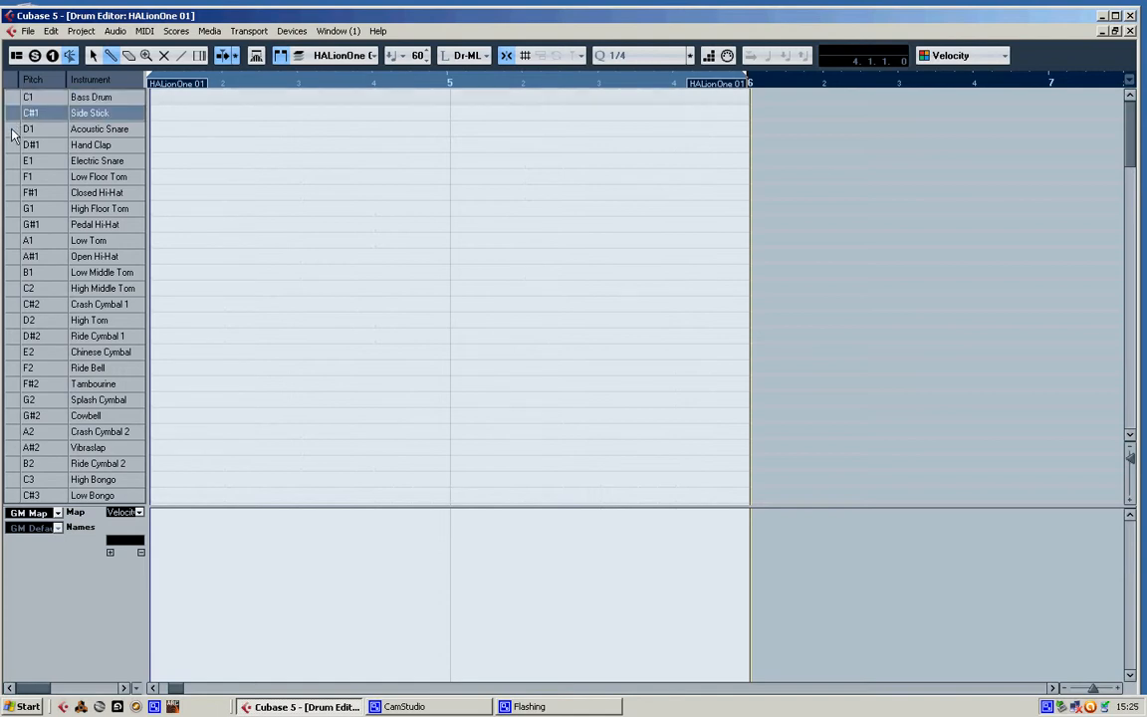
{"action": "left_click", "coordinate": [12, 131]}
{"action": "left_click", "coordinate": [12, 146]}
{"action": "left_click", "coordinate": [12, 162]}
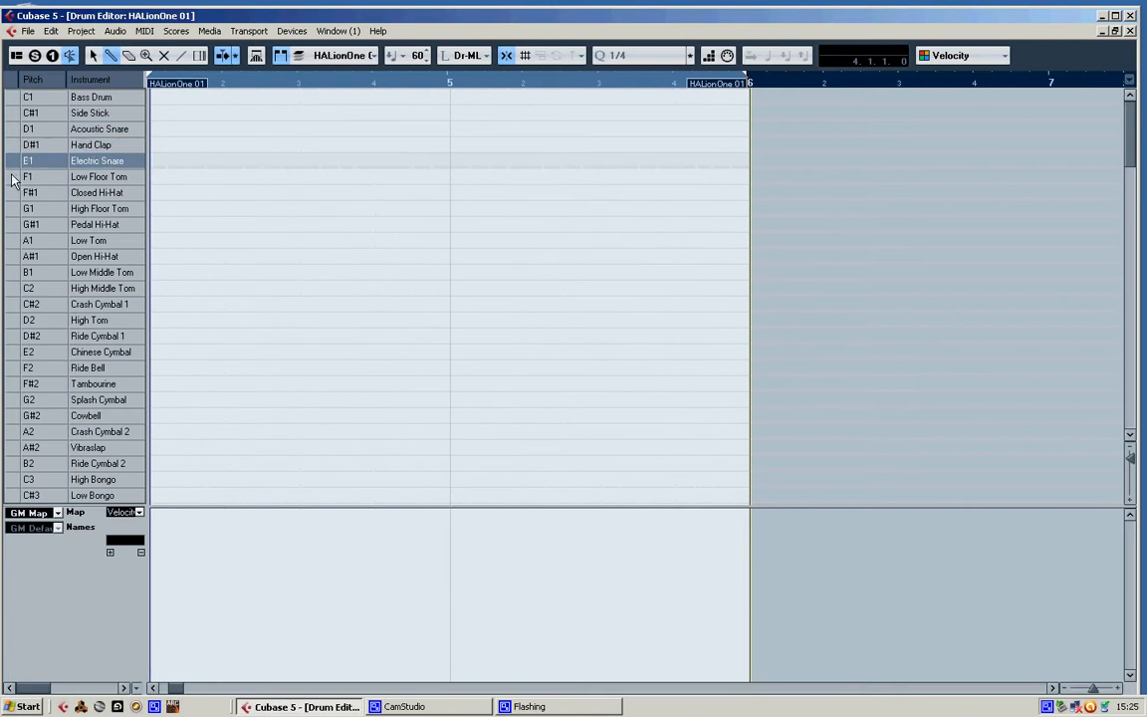
- Audition Low Floor Tom, Closed Hi-Hat, High Floor Tom, Pedal Hi-Hat, Low Tom, Open Hi-Hat and Low Middle Tom, ending with Bass Drum
{"action": "left_click", "coordinate": [10, 179]}
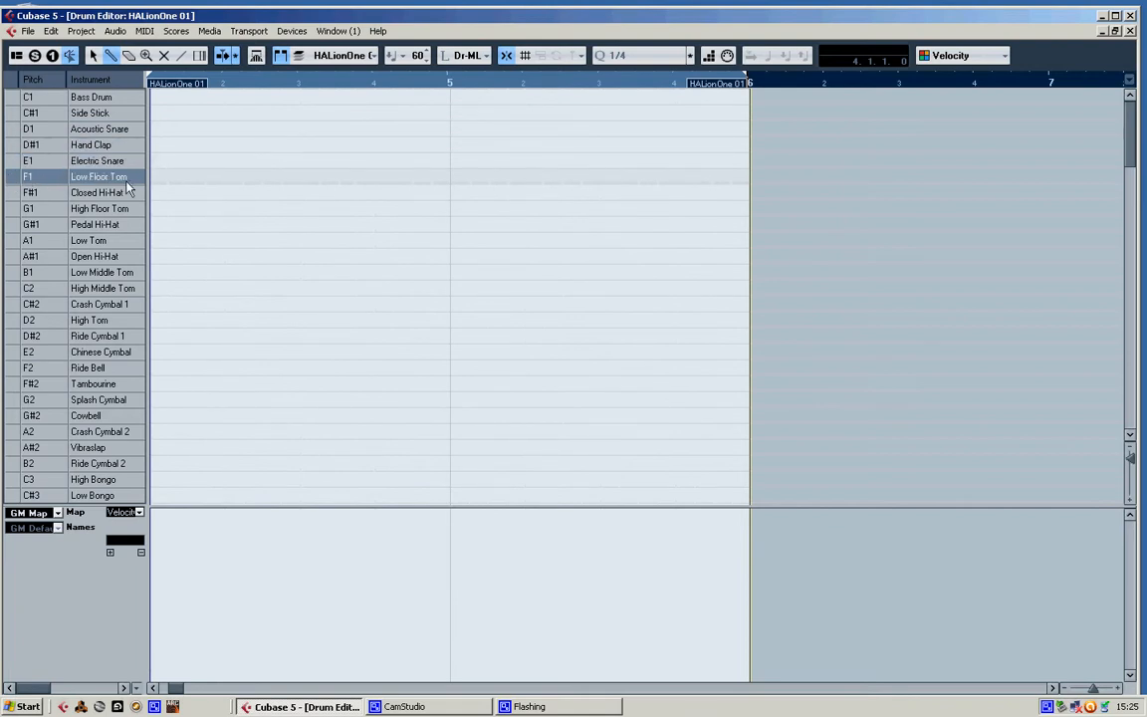
{"action": "left_click", "coordinate": [10, 192]}
{"action": "left_click", "coordinate": [12, 208]}
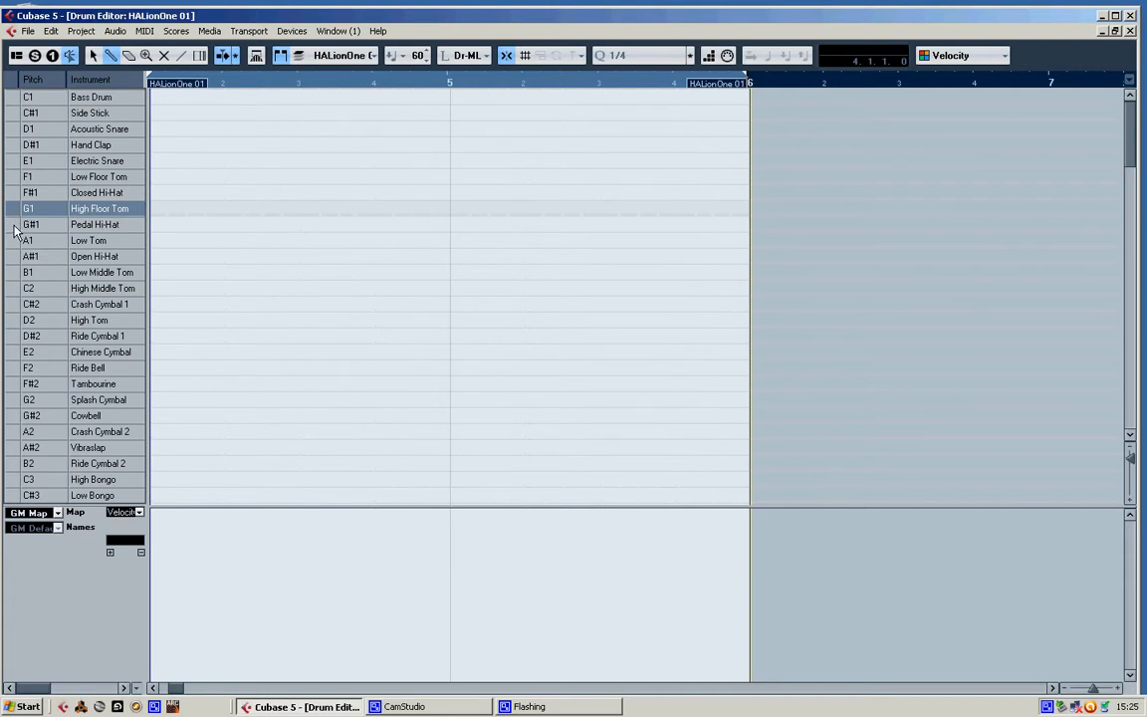
{"action": "left_click", "coordinate": [15, 226]}
{"action": "left_click", "coordinate": [12, 240]}
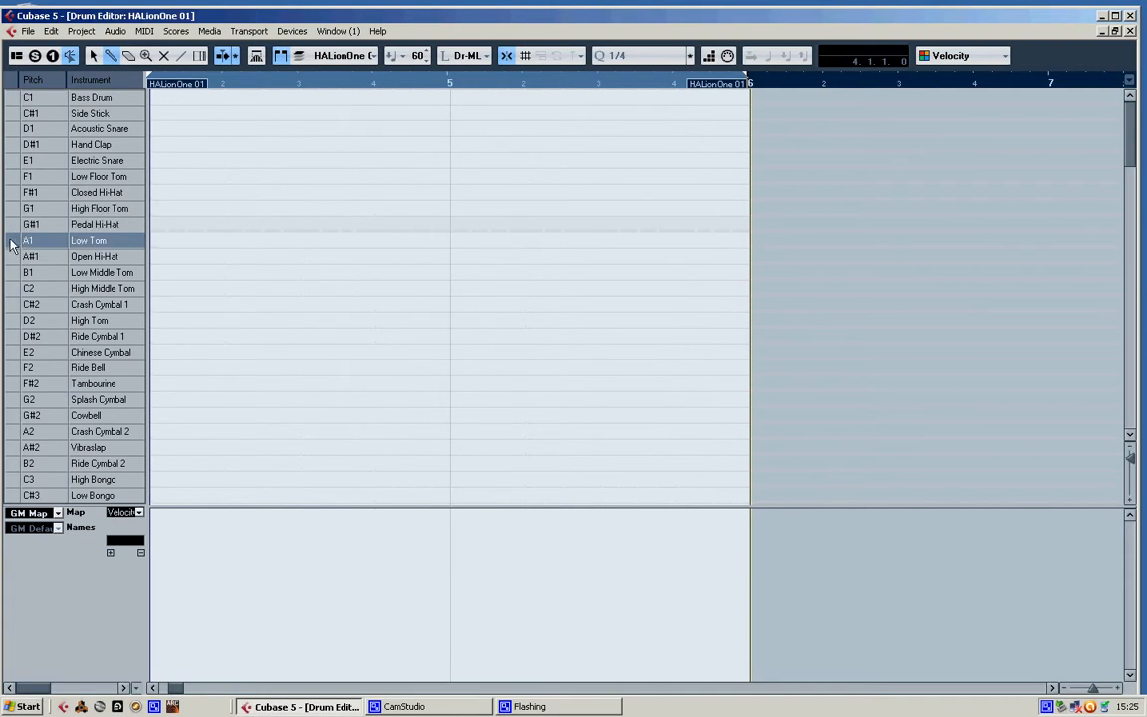
{"action": "left_click", "coordinate": [12, 256]}
{"action": "left_click", "coordinate": [14, 272]}
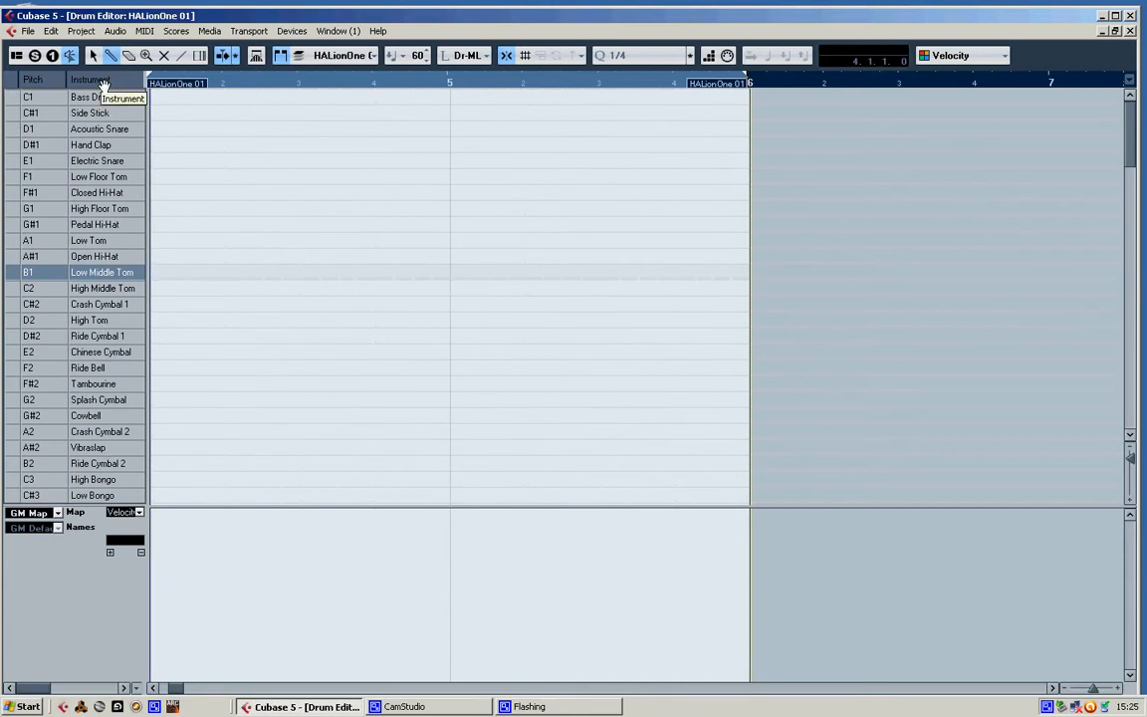
{"action": "left_click", "coordinate": [17, 98]}
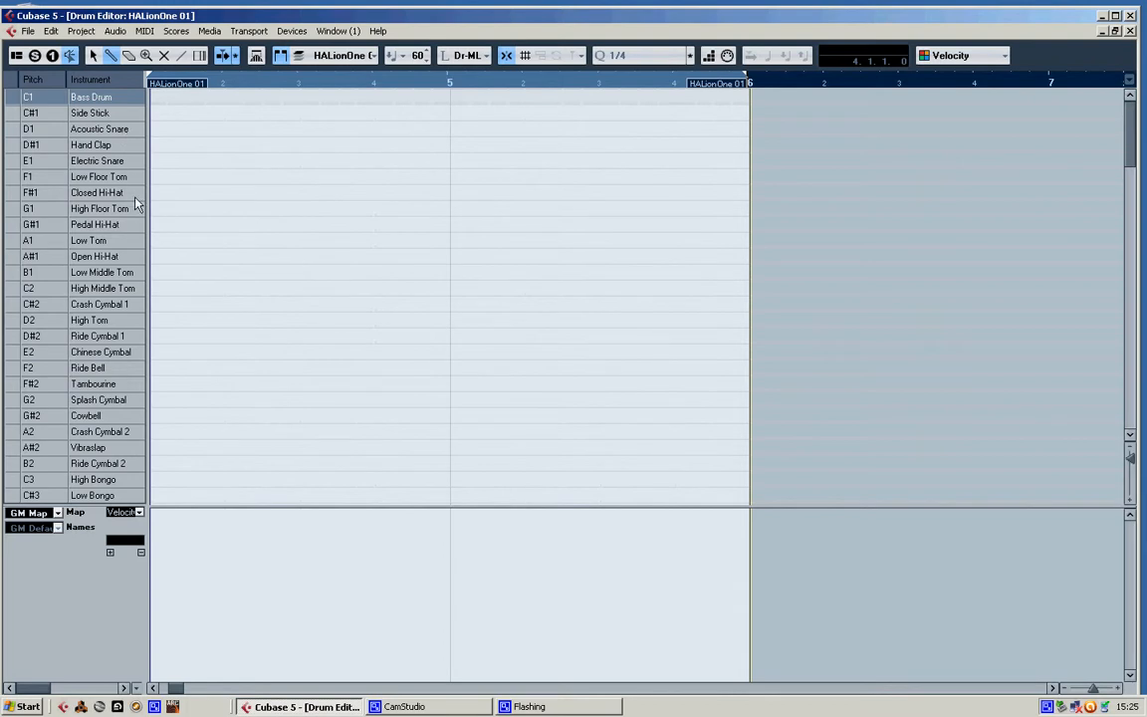
- Activate the Drumstick tool and set the quantize grid to 1/16 in Quantize Setup
{"action": "left_click", "coordinate": [112, 56]}
{"action": "left_click", "coordinate": [598, 55]}
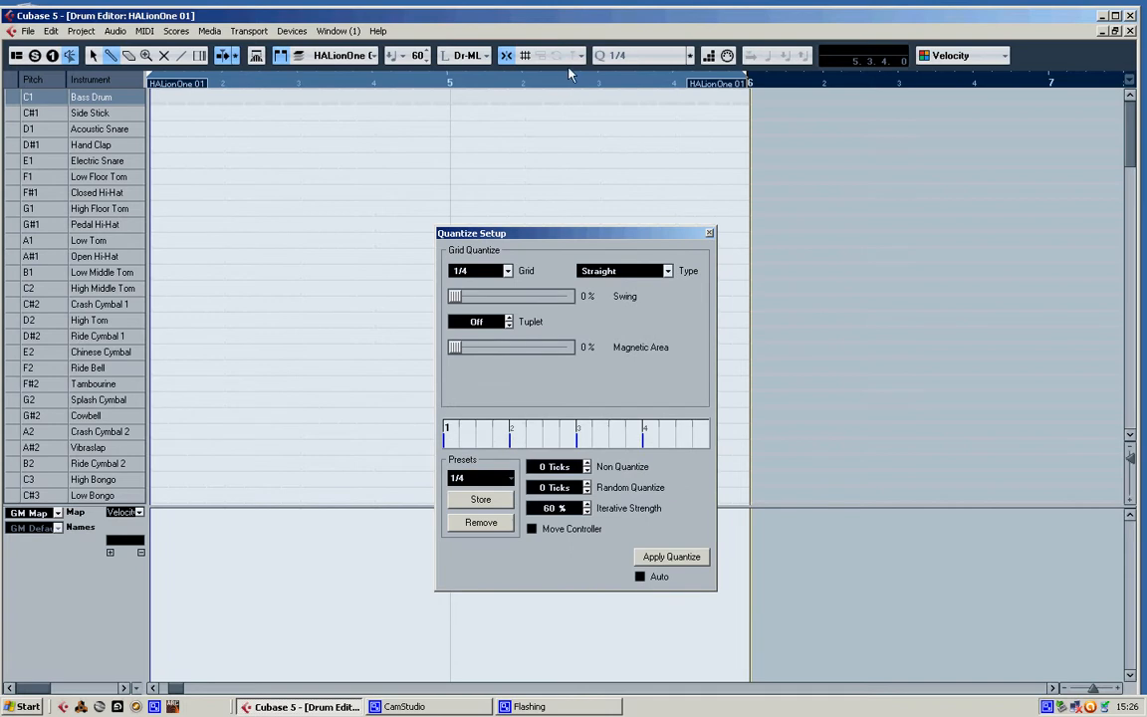
{"action": "left_click", "coordinate": [508, 272]}
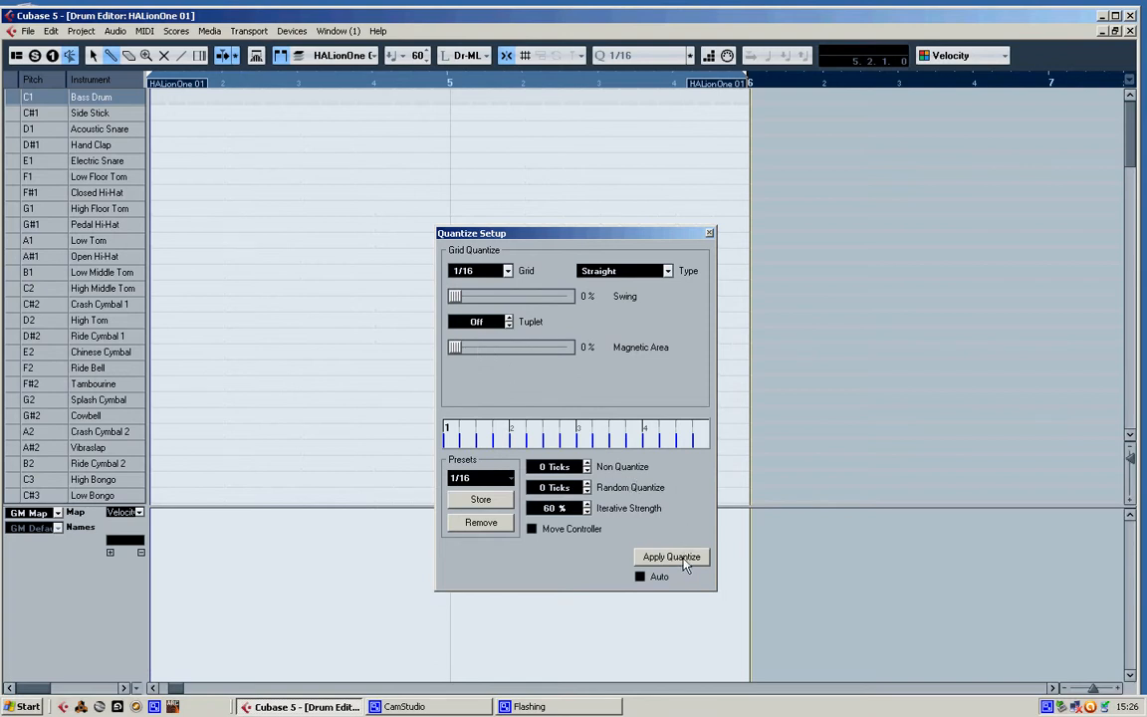
{"action": "left_click", "coordinate": [711, 234]}
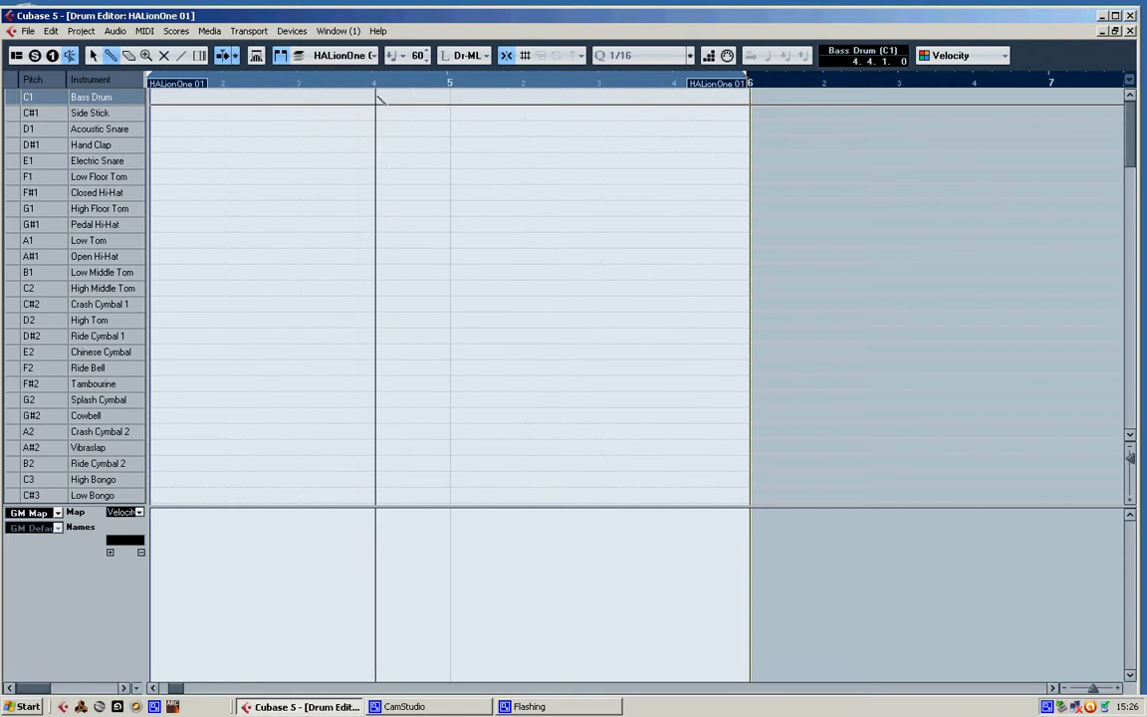
- Try entering Bass Drum hits on single beats and painting sixteenth-note hits across bars 4 and 5, erasing each attempt
{"action": "left_click", "coordinate": [153, 96]}
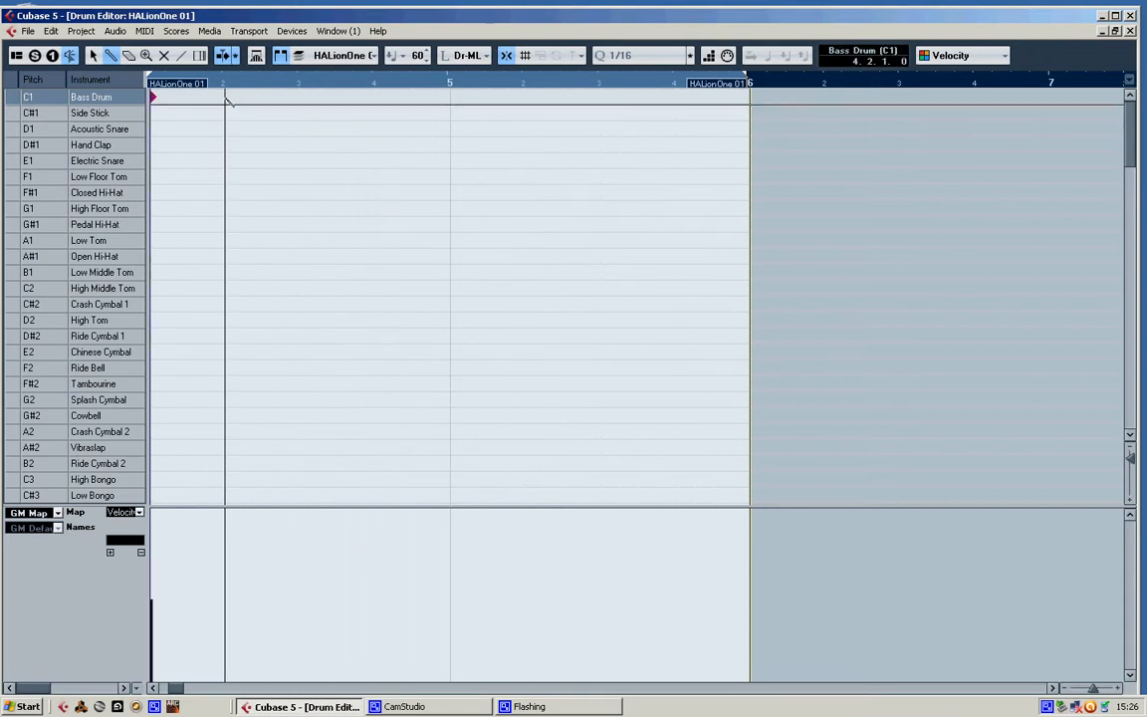
{"action": "left_click", "coordinate": [225, 97]}
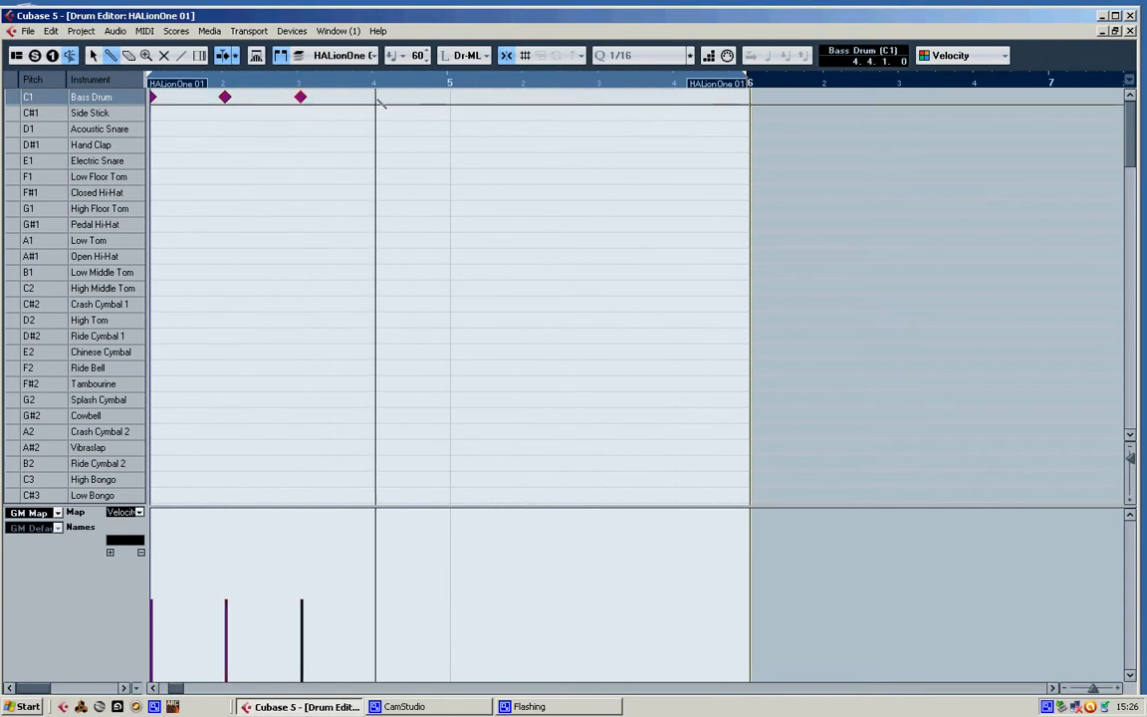
{"action": "left_click", "coordinate": [523, 97]}
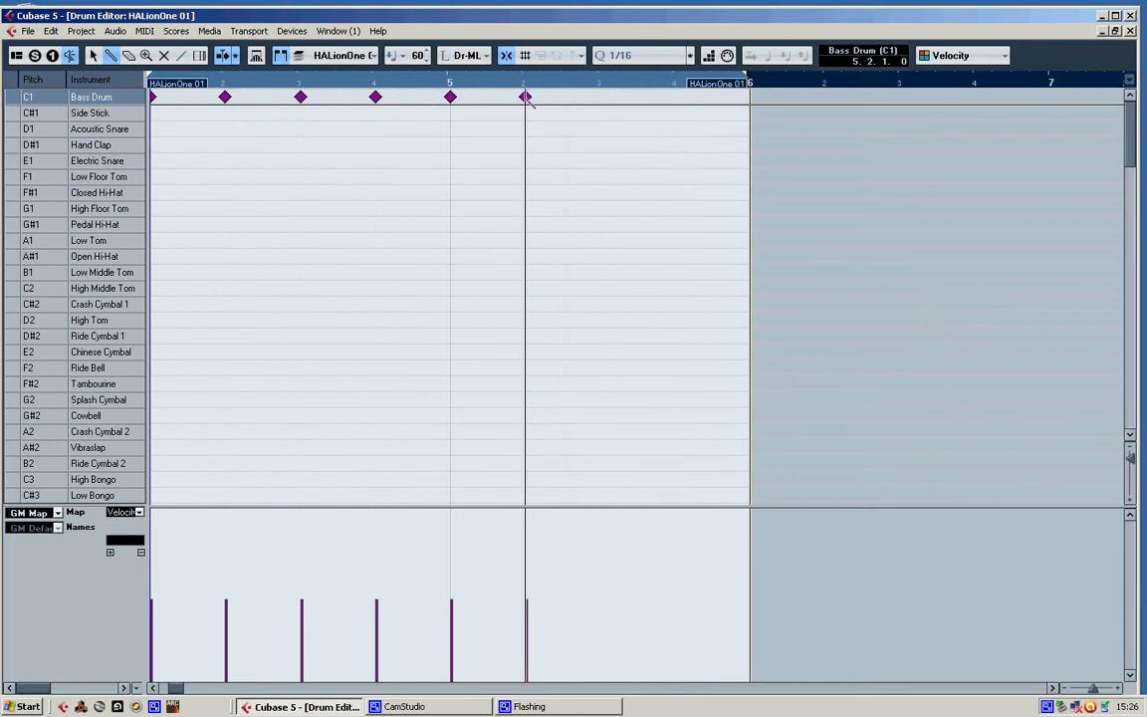
{"action": "left_click", "coordinate": [301, 96]}
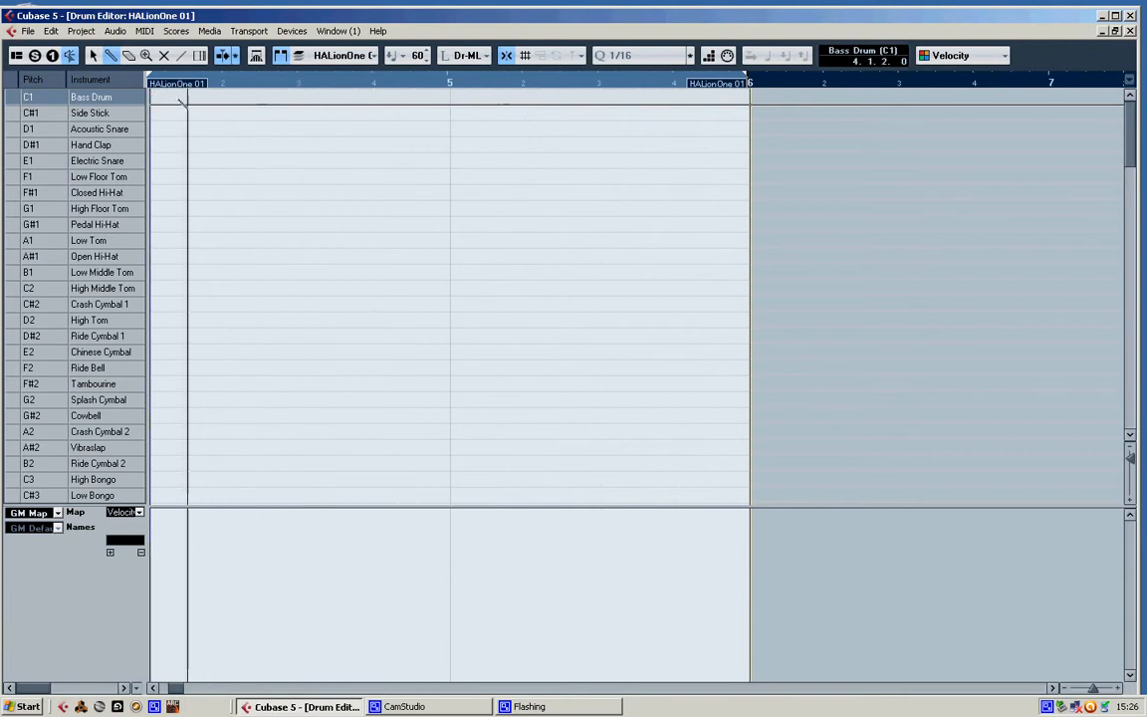
{"action": "left_click_drag", "start_coordinate": [157, 99], "coordinate": [697, 100]}
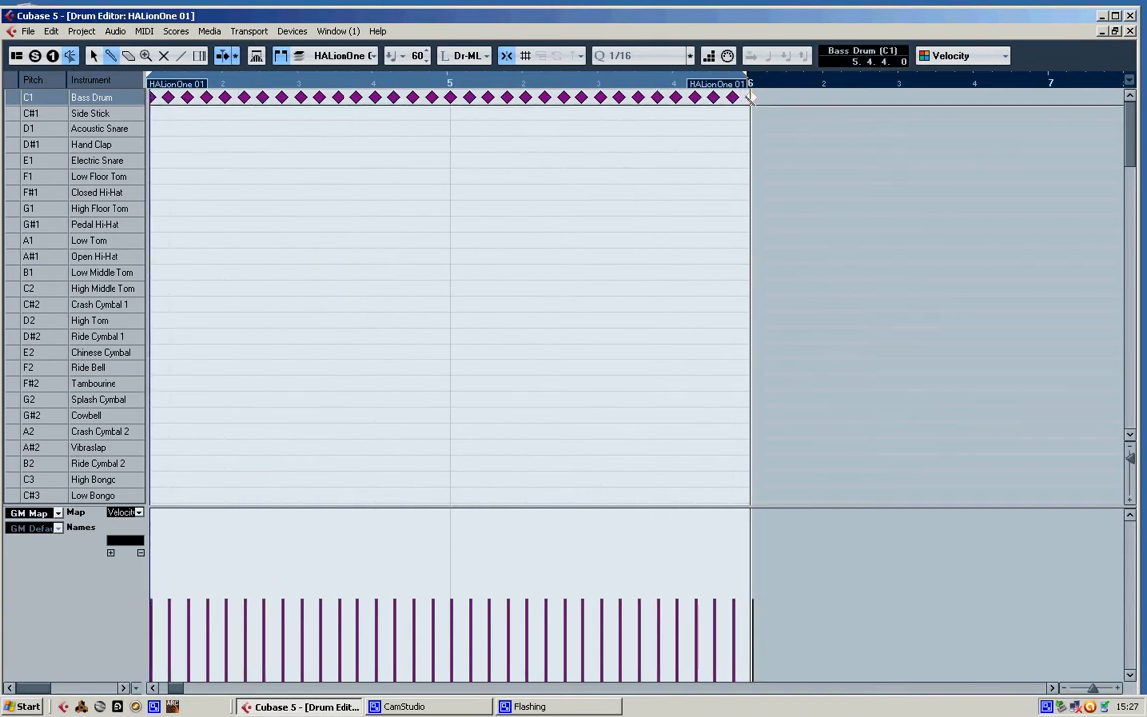
{"action": "left_click_drag", "start_coordinate": [754, 98], "coordinate": [233, 98]}
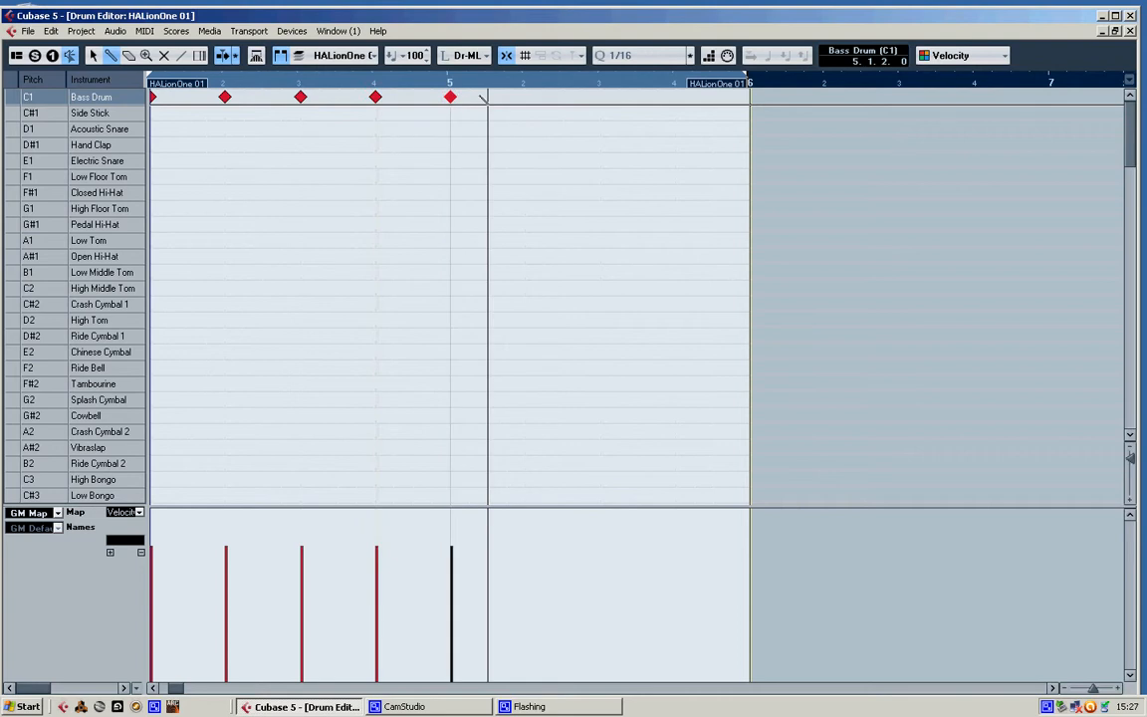
- Complete the Bass Drum pattern with velocity 100 hits on beats 2, 3 and 4 of bar 5
{"action": "left_click", "coordinate": [525, 97]}
{"action": "left_click", "coordinate": [601, 96]}
{"action": "left_click", "coordinate": [675, 97]}
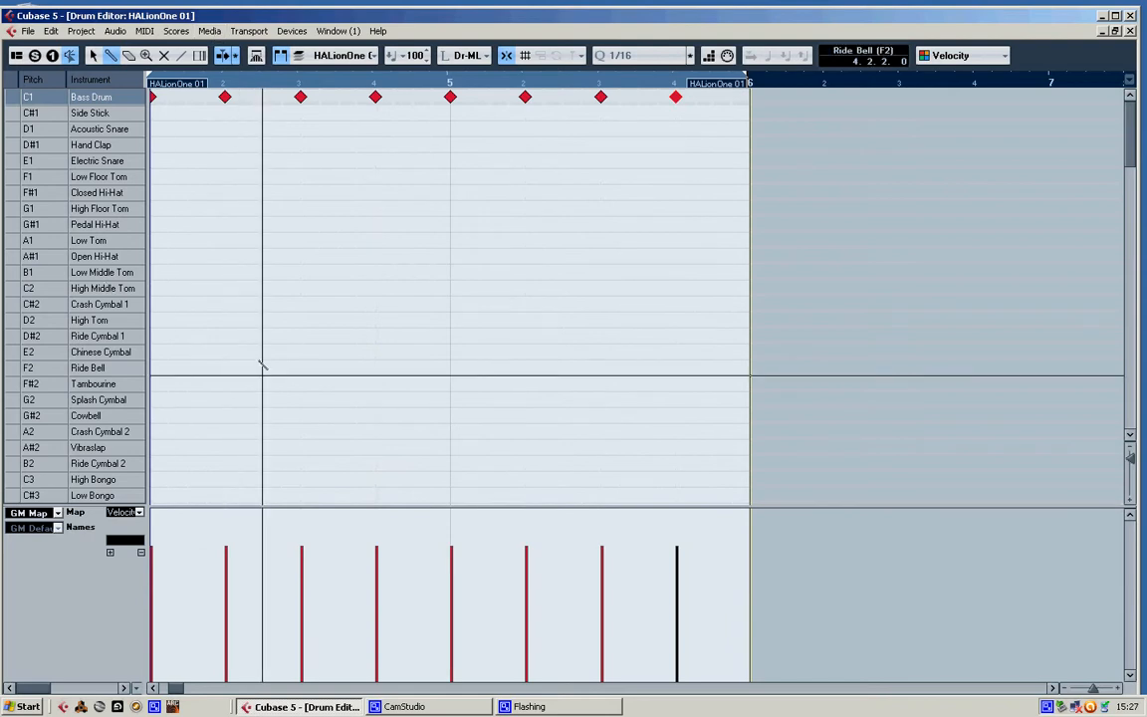
- Play back the bass drum pattern and lower the track's volume to about -9.85 in the project window
{"action": "key", "text": "space"}
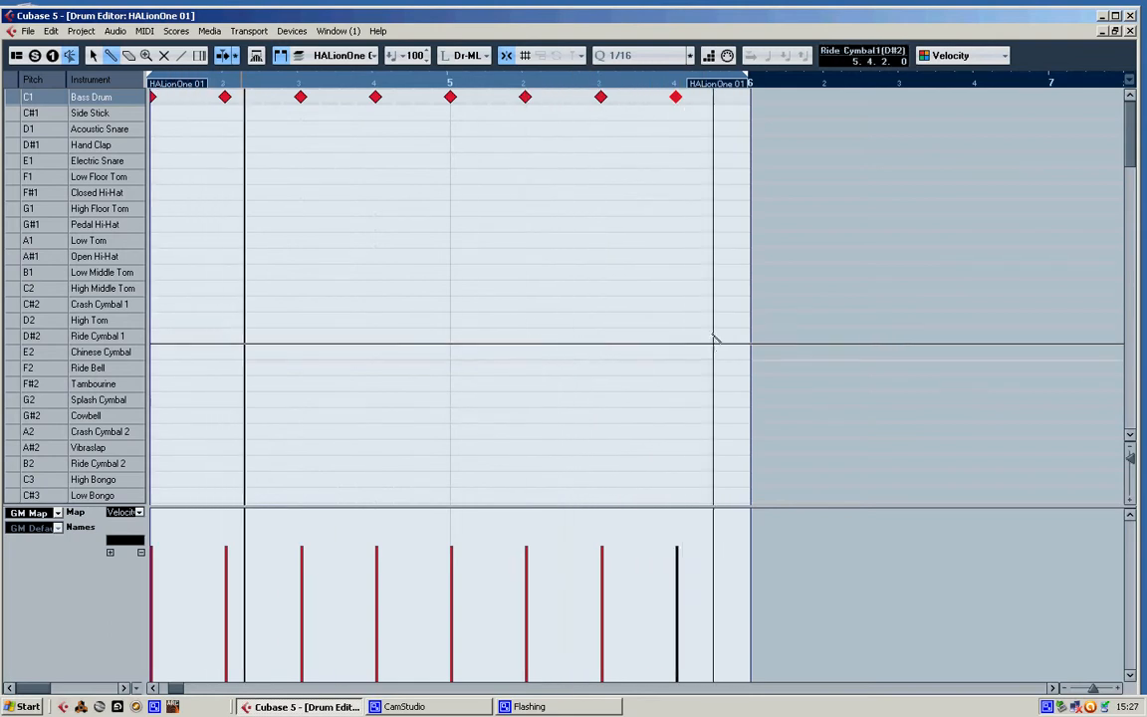
{"action": "left_click", "coordinate": [1131, 32]}
{"action": "left_click_drag", "start_coordinate": [90, 210], "coordinate": [78, 210]}
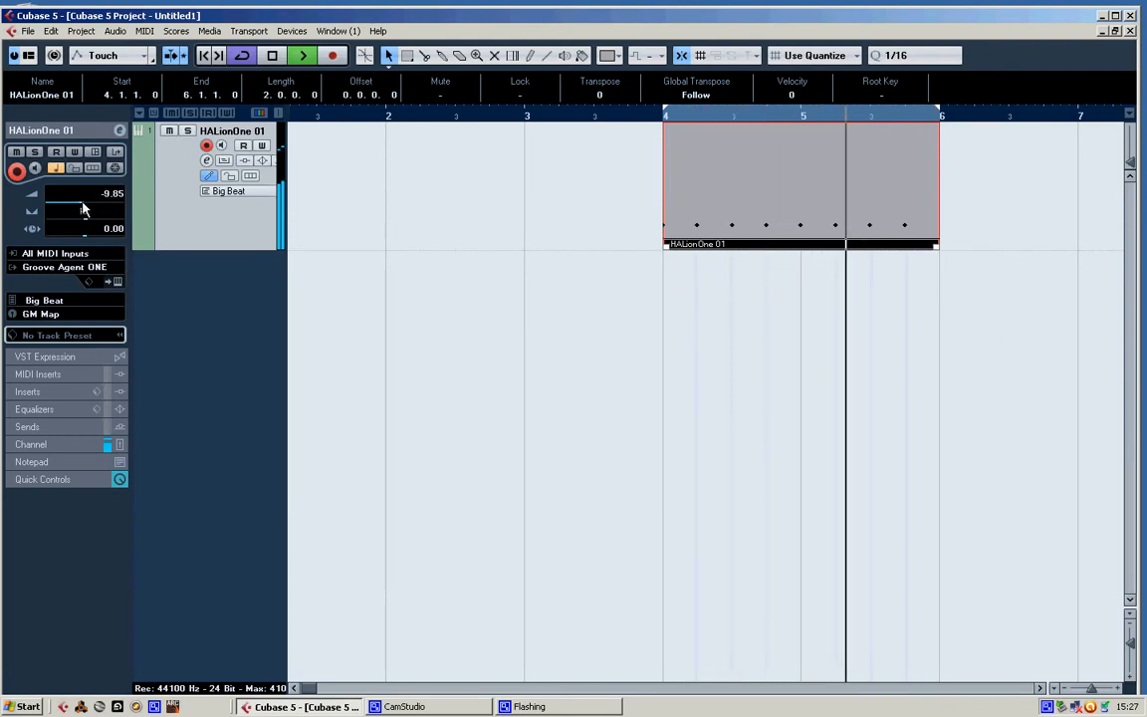
- Reopen the part in the Drum Editor and add a louder Bass Drum hit at 5.4.3 and a softer one at 4.4.4
{"action": "double_click", "coordinate": [787, 190]}
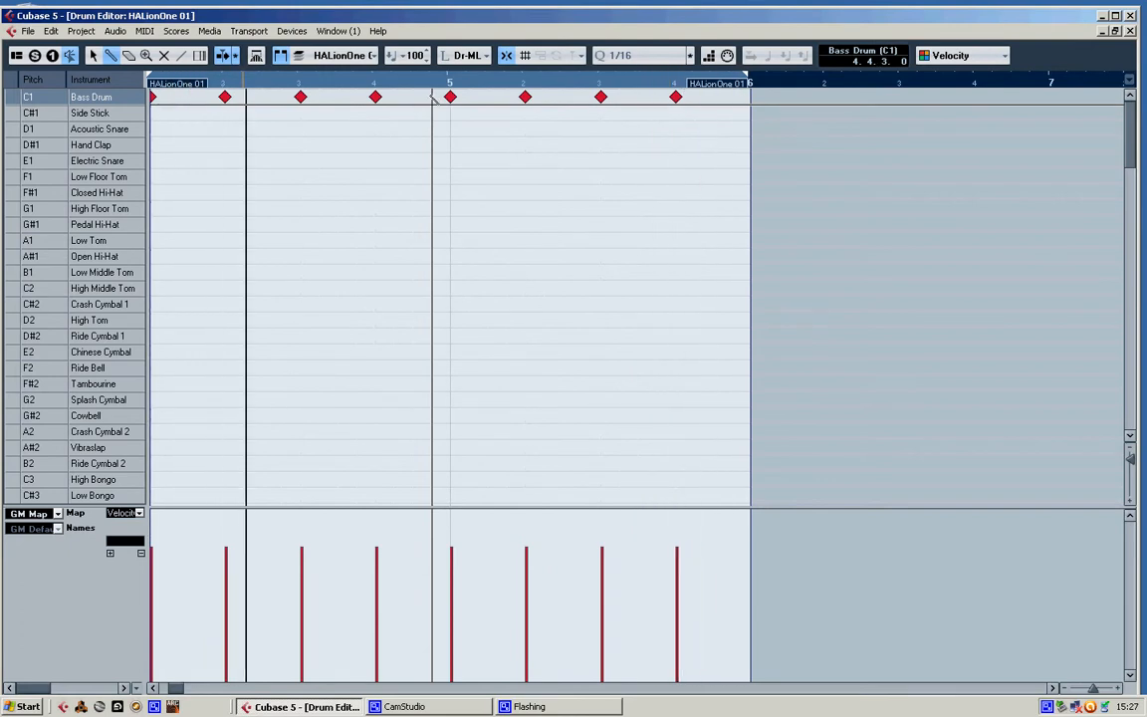
{"action": "left_click", "coordinate": [715, 98]}
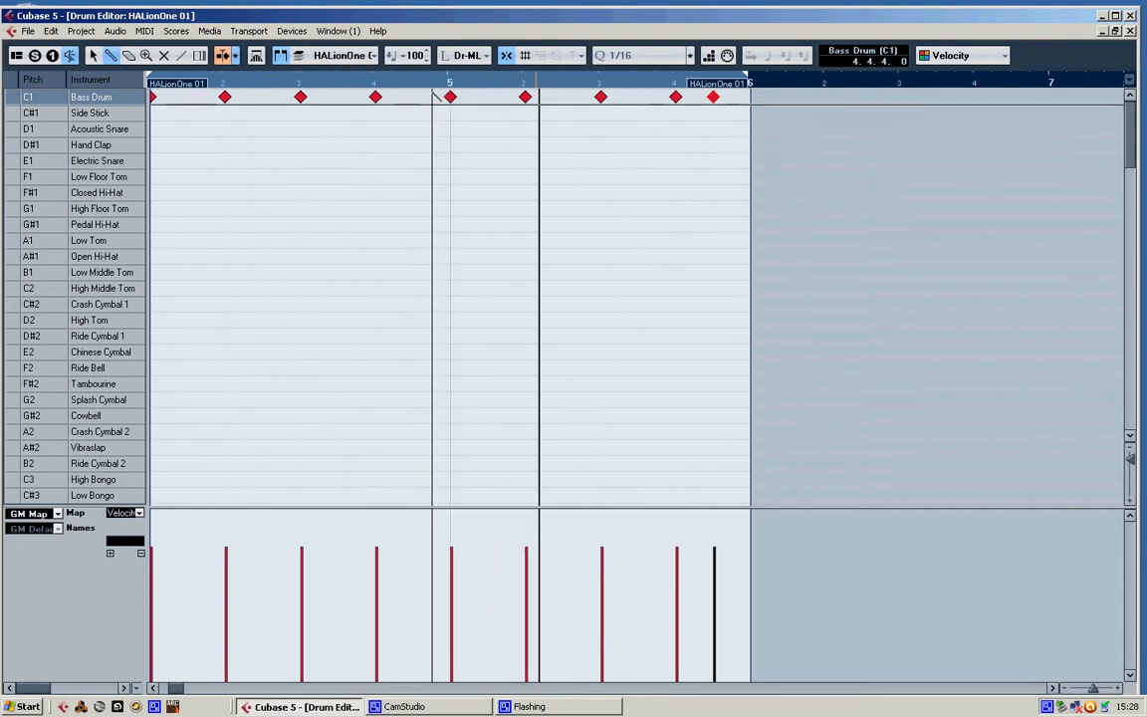
{"action": "left_click", "coordinate": [434, 96]}
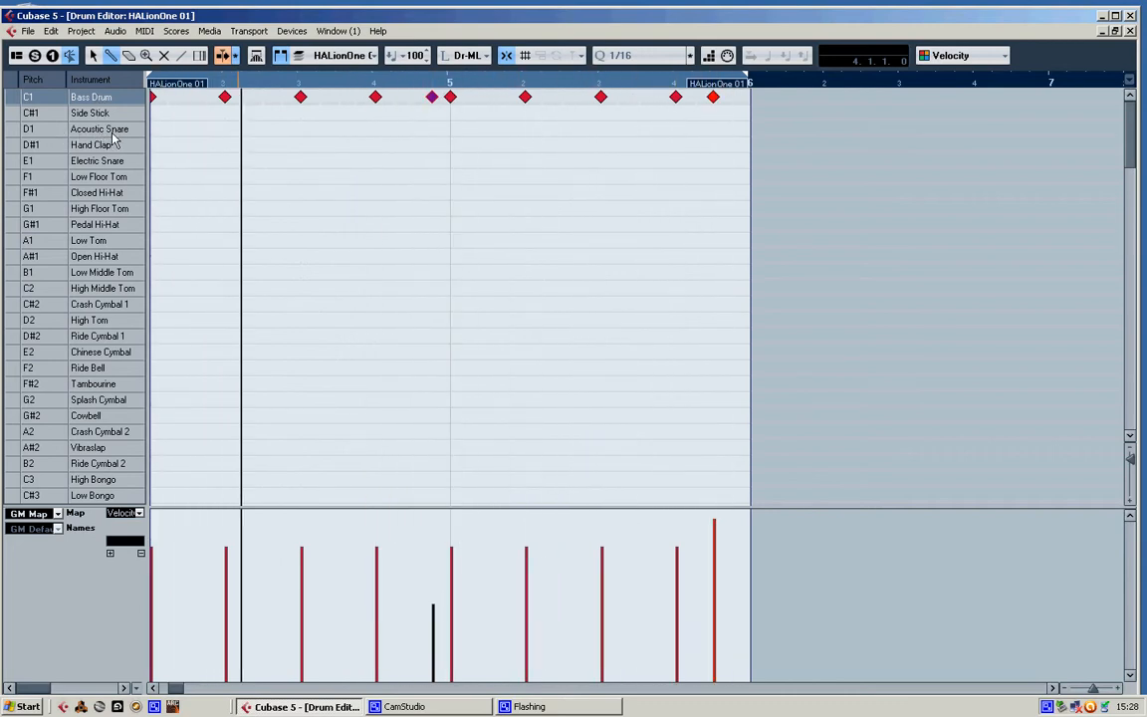
- Add Acoustic Snare hits on beats 2 and 4 of bars 4 and 5
{"action": "left_click", "coordinate": [225, 130]}
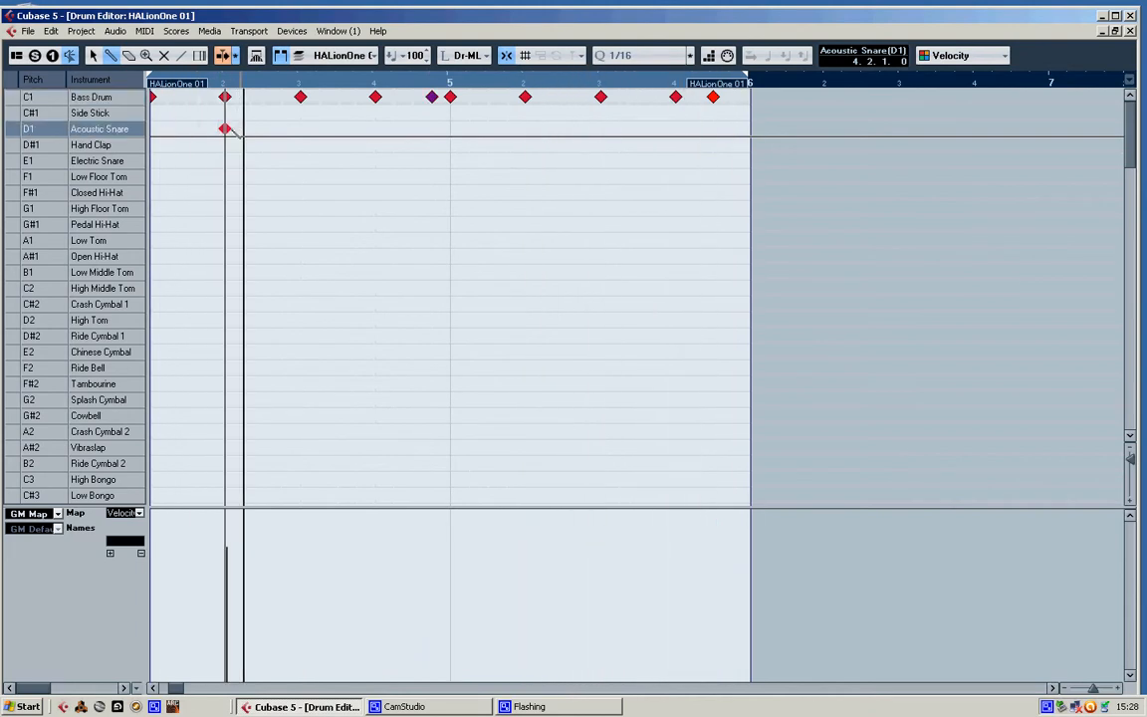
{"action": "left_click", "coordinate": [382, 130]}
{"action": "left_click", "coordinate": [525, 130]}
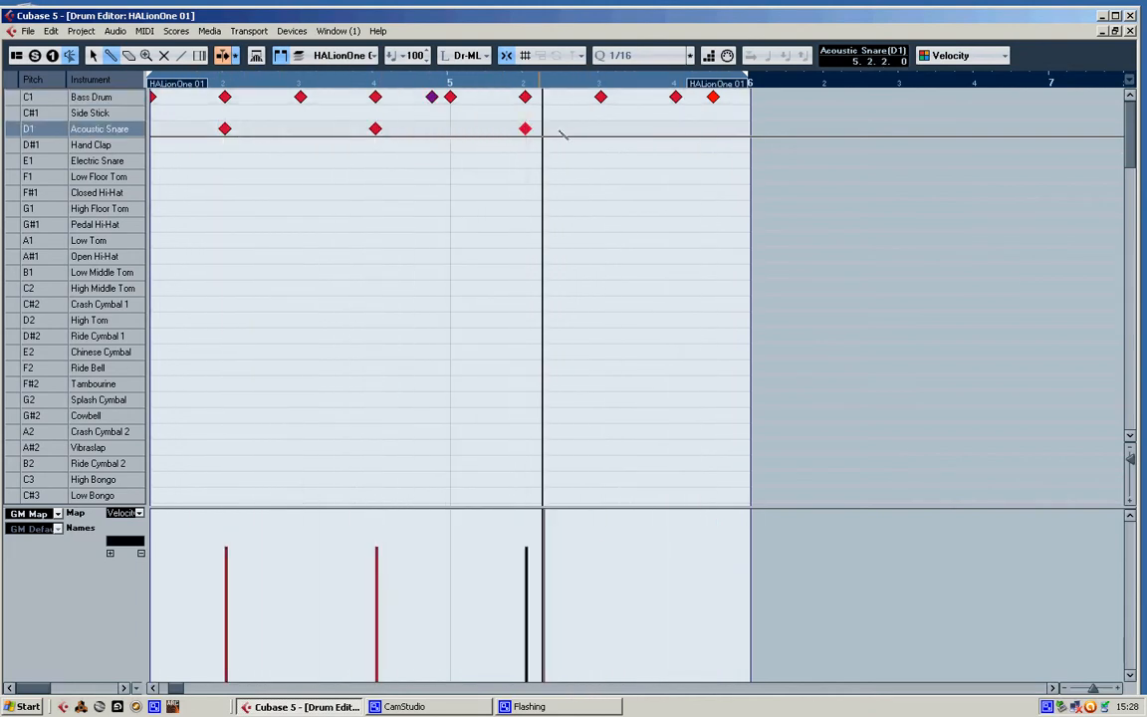
{"action": "left_click", "coordinate": [676, 130]}
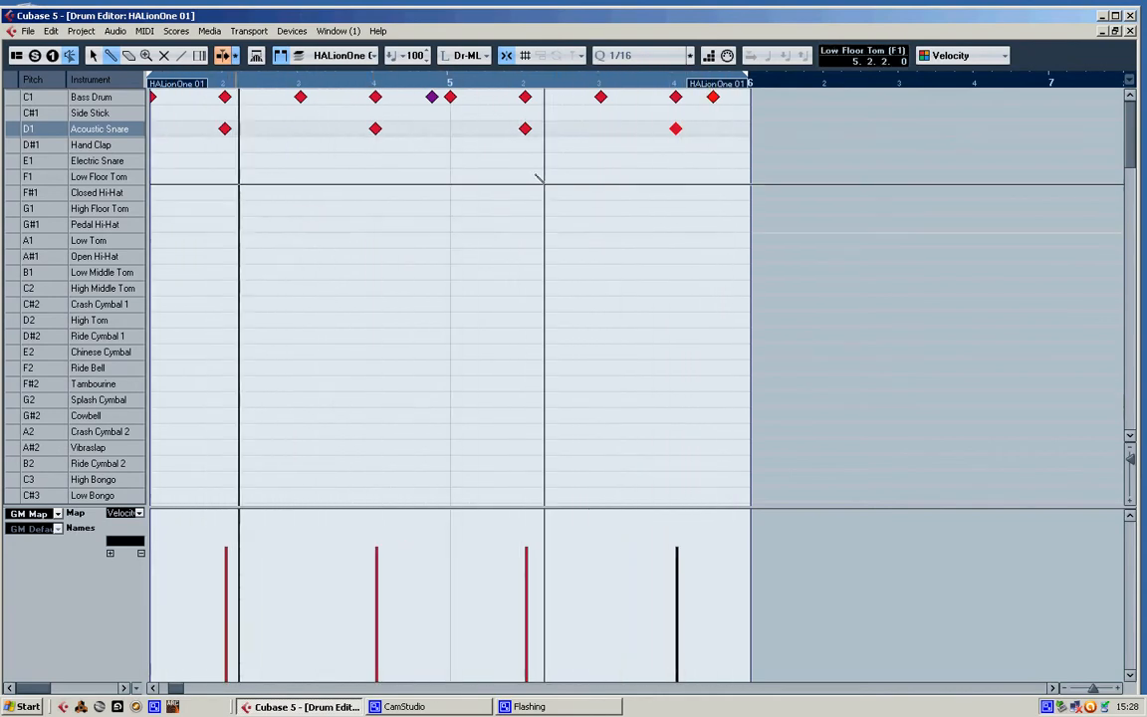
- Add Closed Hi-Hat hits on the offbeat eighths, halfway between the beats, throughout bars 4 and 5
{"action": "left_click", "coordinate": [188, 193]}
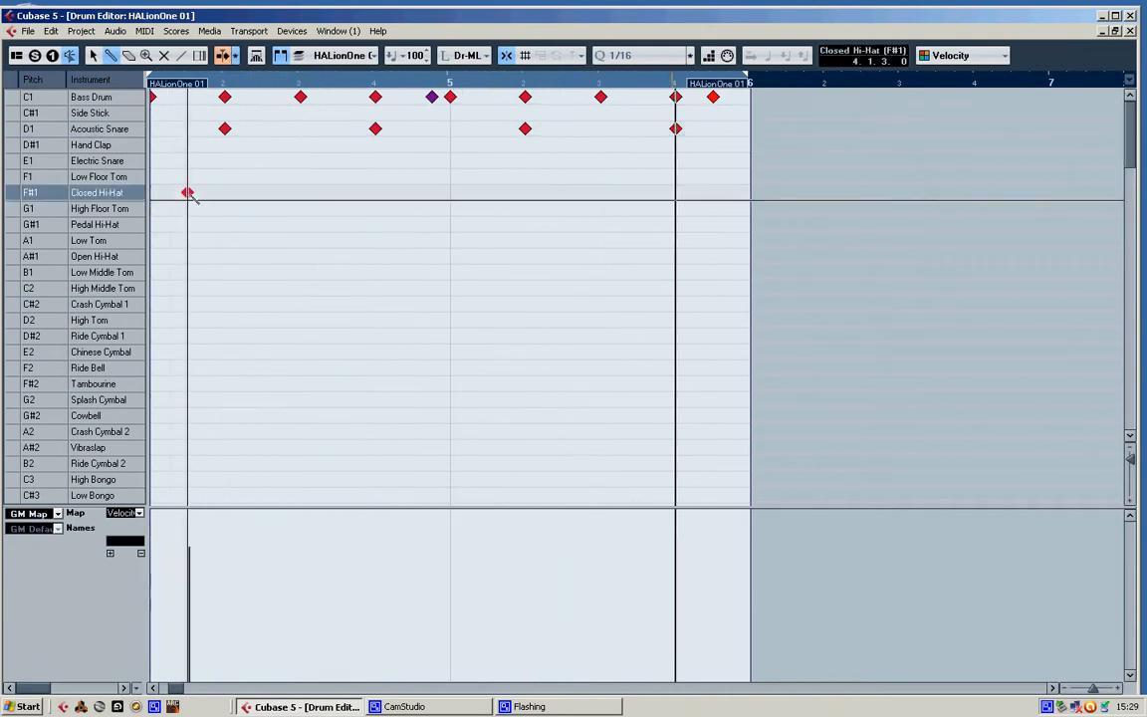
{"action": "left_click", "coordinate": [261, 192]}
{"action": "left_click", "coordinate": [338, 193]}
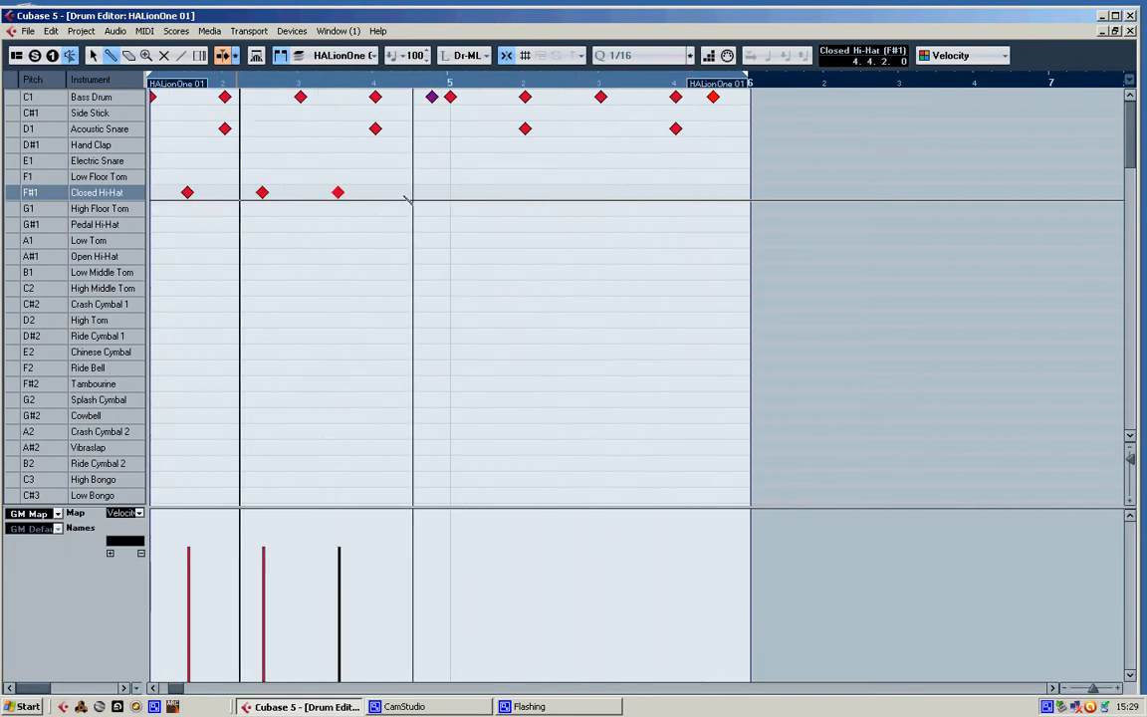
{"action": "left_click", "coordinate": [413, 193]}
{"action": "left_click", "coordinate": [489, 194]}
{"action": "left_click", "coordinate": [564, 198]}
{"action": "left_click", "coordinate": [713, 194]}
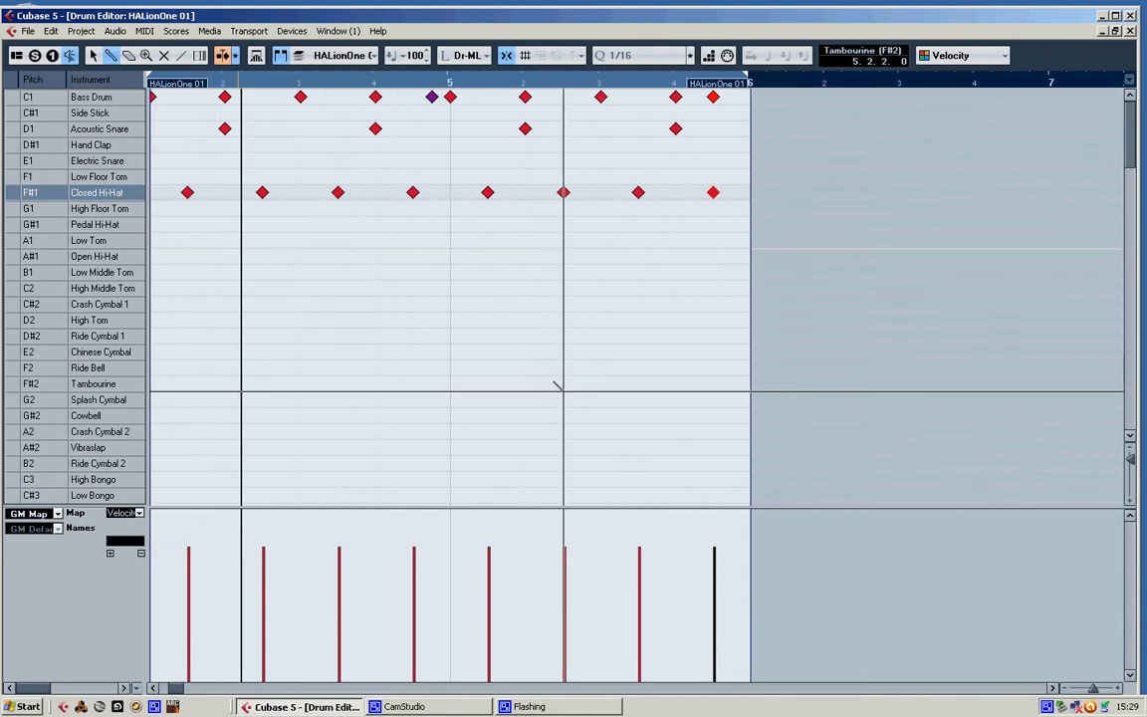
- Add a softer Closed Hi-Hat hit at 4.4.4, fill beat 4 of bar 5 with sixteenth-note hits, and stop playback
{"action": "left_click", "coordinate": [439, 193]}
{"action": "mouse_move", "coordinate": [436, 588]}
{"action": "left_mouse_down"}
{"action": "mouse_move", "coordinate": [438, 546]}
{"action": "mouse_move", "coordinate": [441, 580]}
{"action": "left_mouse_up"}
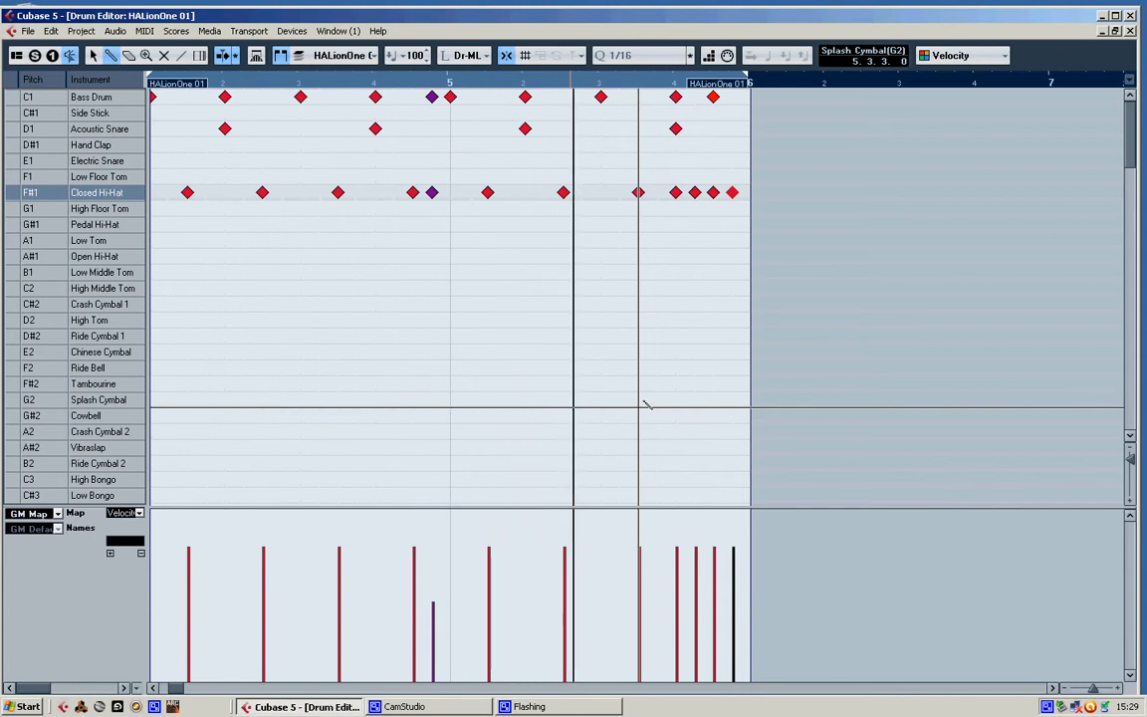
{"action": "key", "text": "space"}
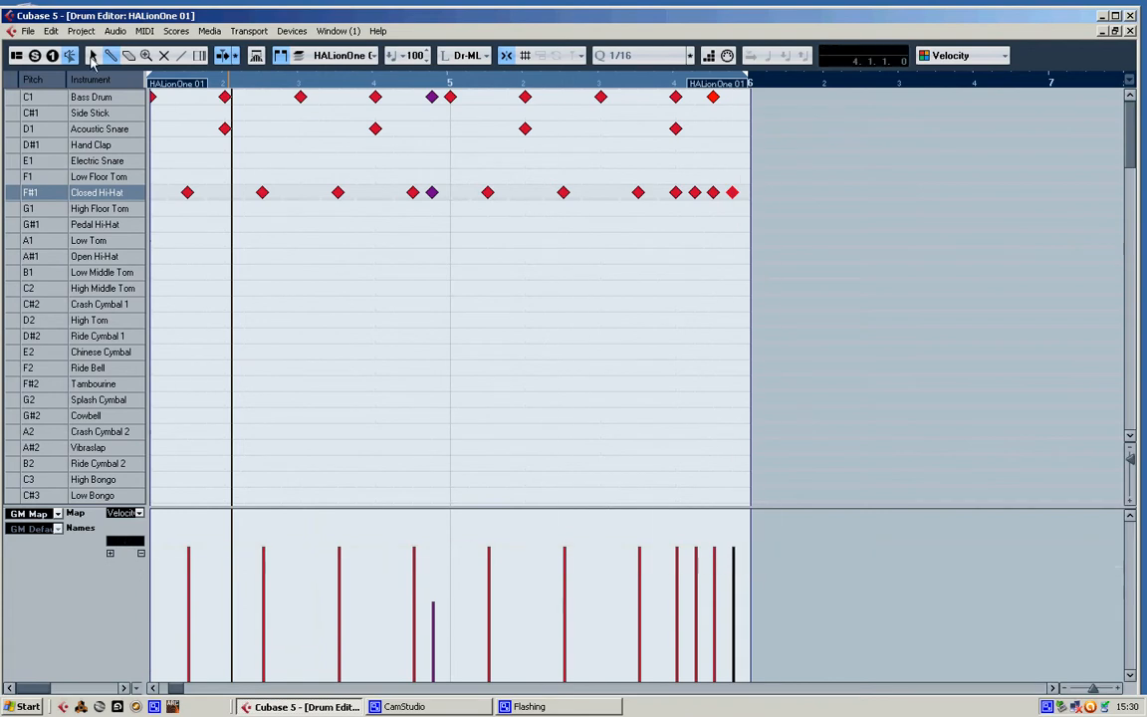
- Review the Bass Drum and Acoustic Snare velocities and ramp the Closed Hi-Hat velocities upward across beat 4 of bar 5
{"action": "left_click", "coordinate": [11, 99]}
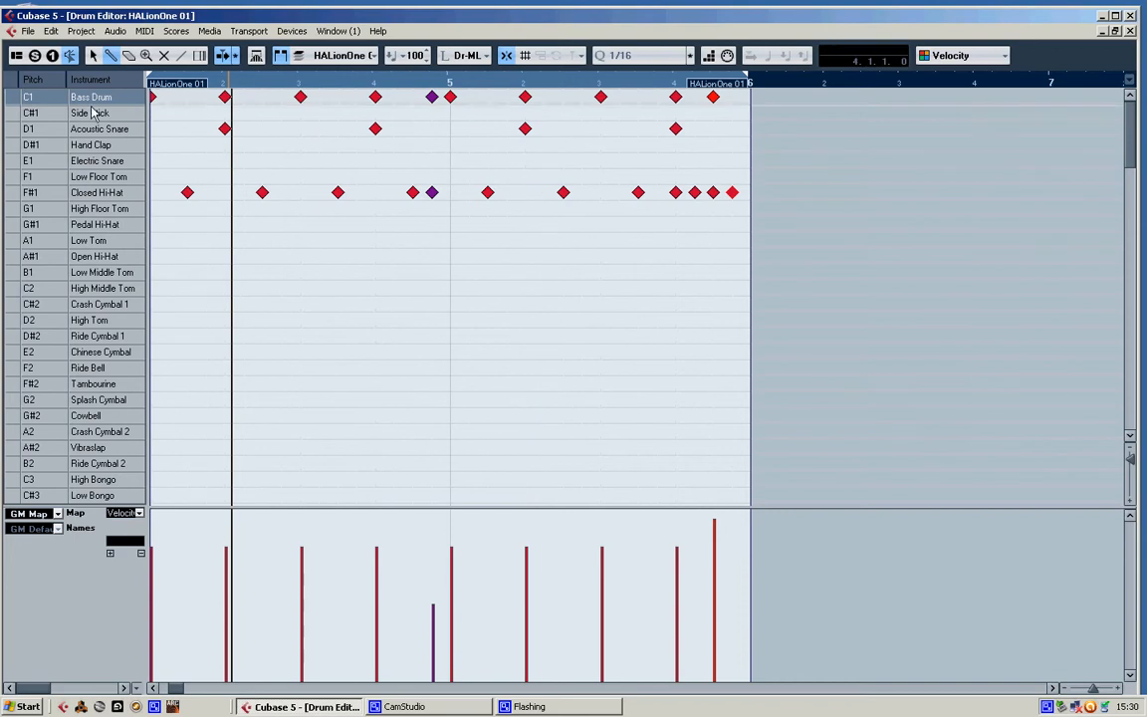
{"action": "left_click", "coordinate": [7, 131]}
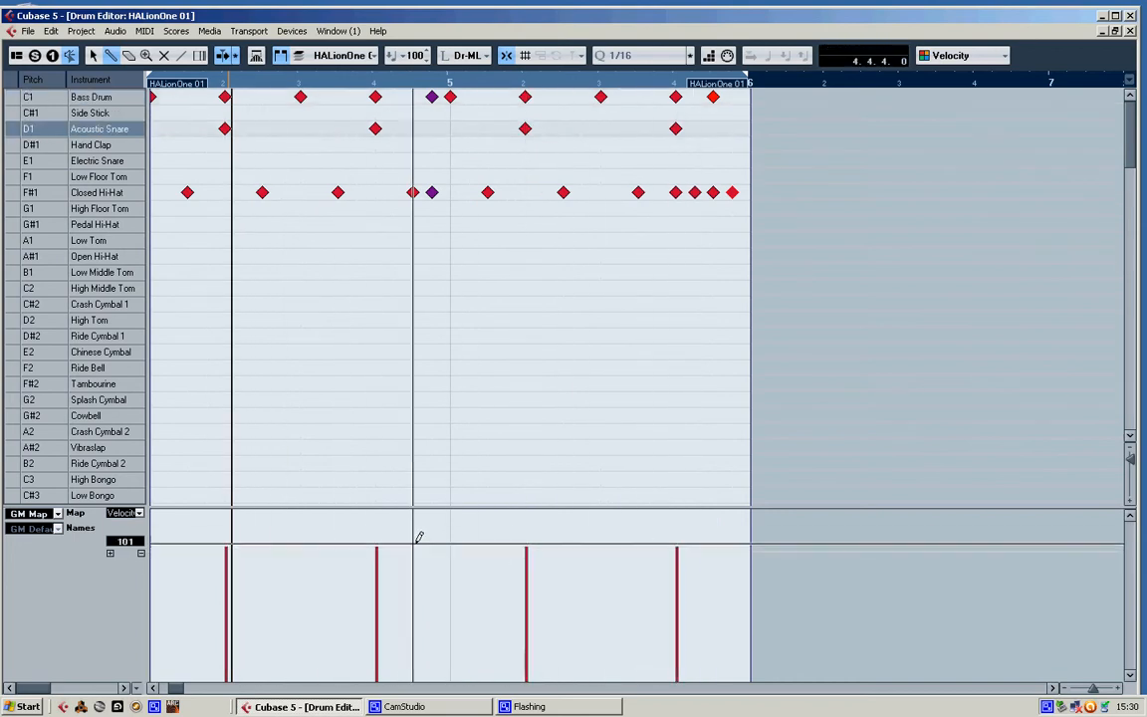
{"action": "left_click", "coordinate": [10, 196]}
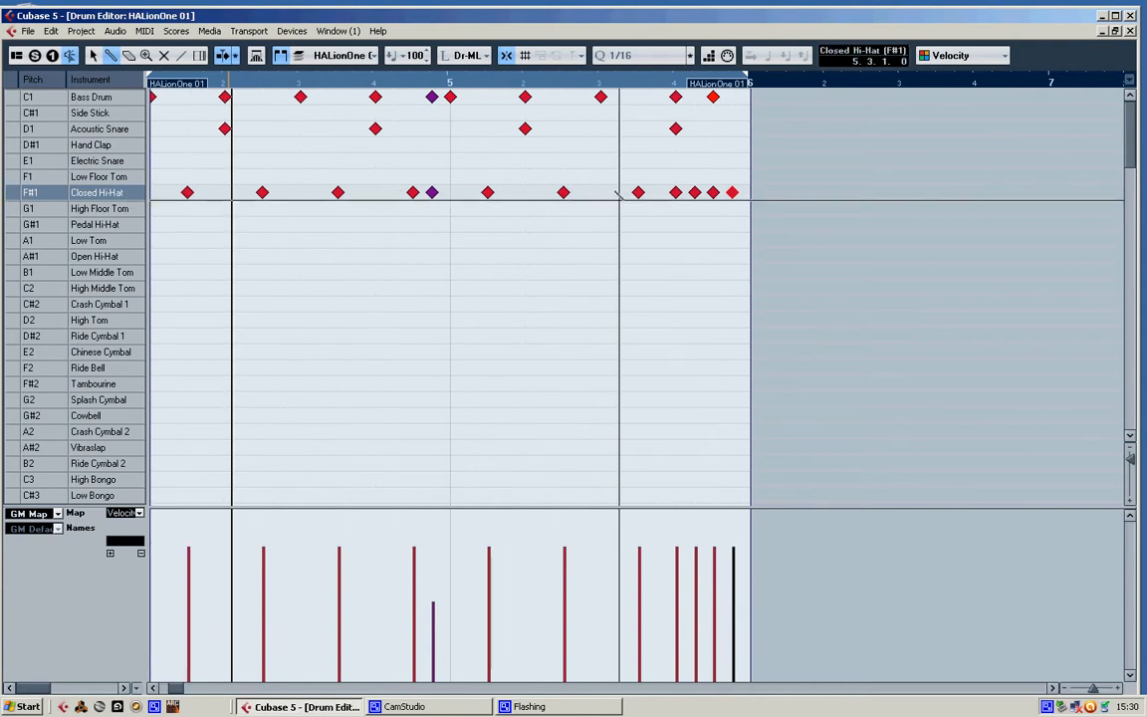
{"action": "mouse_move", "coordinate": [676, 550]}
{"action": "left_mouse_down"}
{"action": "mouse_move", "coordinate": [677, 624]}
{"action": "mouse_move", "coordinate": [722, 578]}
{"action": "mouse_move", "coordinate": [732, 520]}
{"action": "mouse_move", "coordinate": [735, 531]}
{"action": "left_mouse_up"}
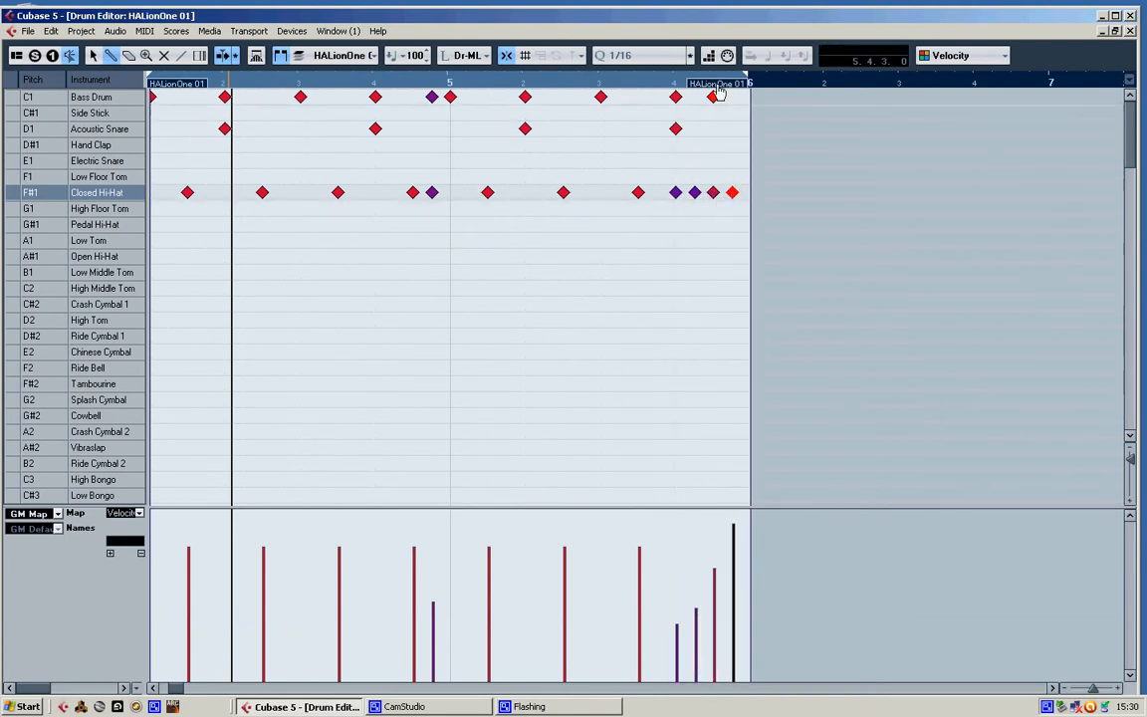
- Play back the pattern and add an Acoustic Snare hit at 5.4.4 with reduced velocity
{"action": "key", "text": "space"}
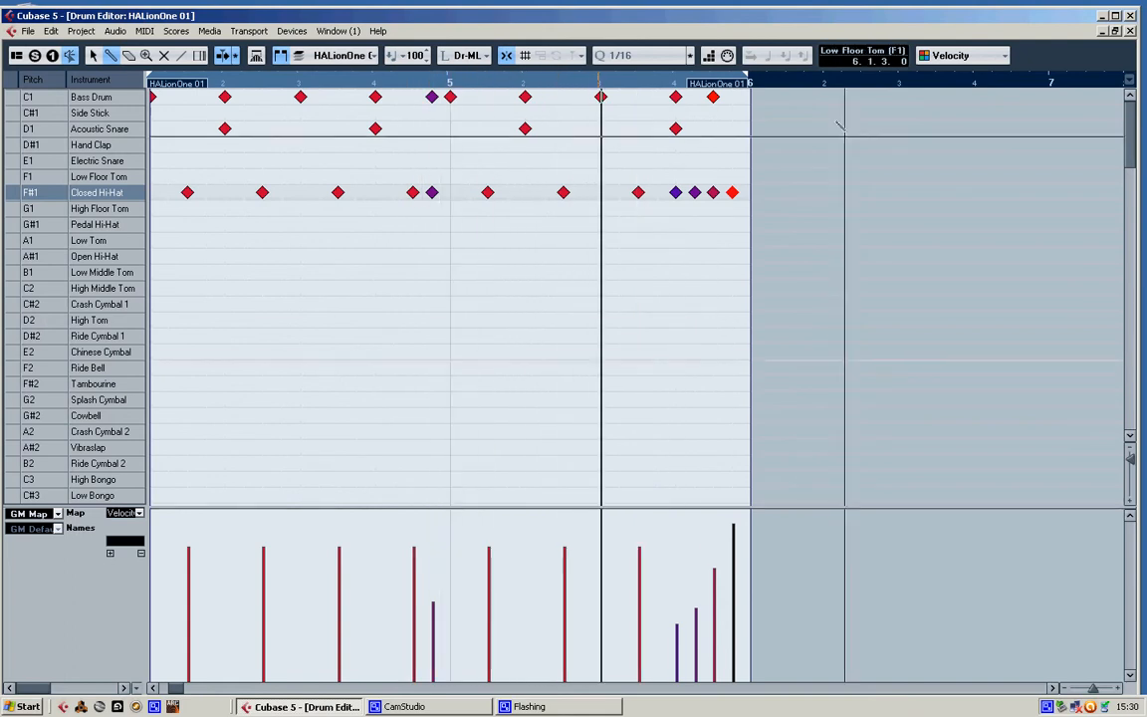
{"action": "left_click", "coordinate": [732, 129]}
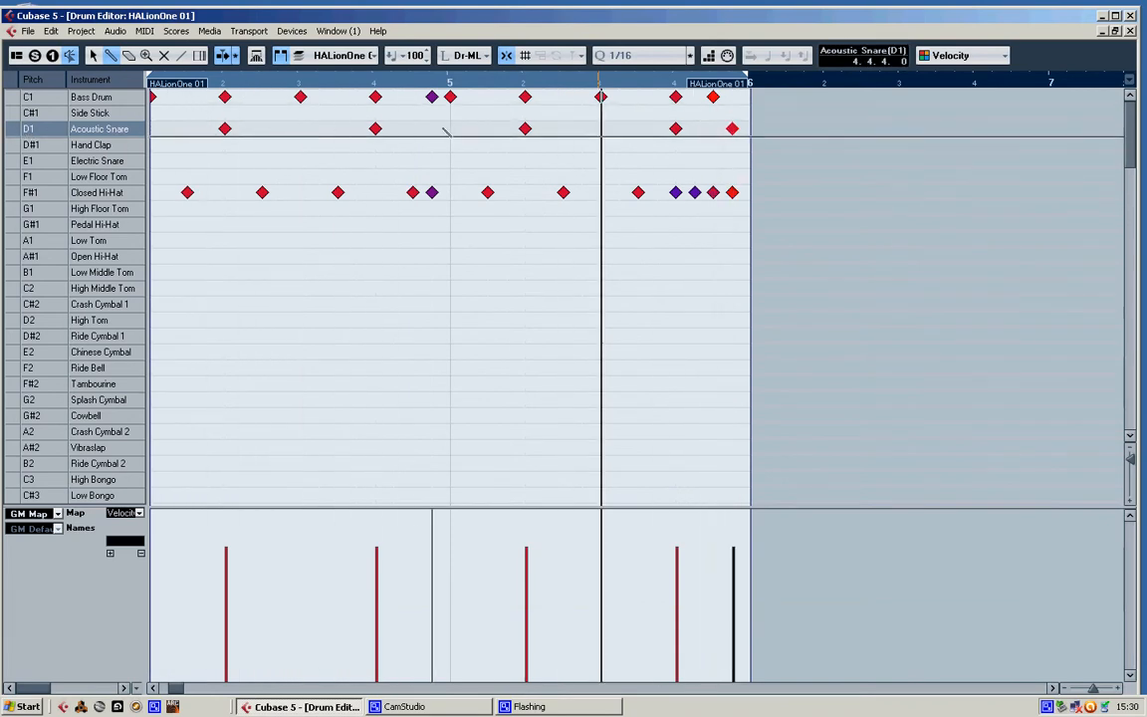
{"action": "left_click", "coordinate": [735, 594]}
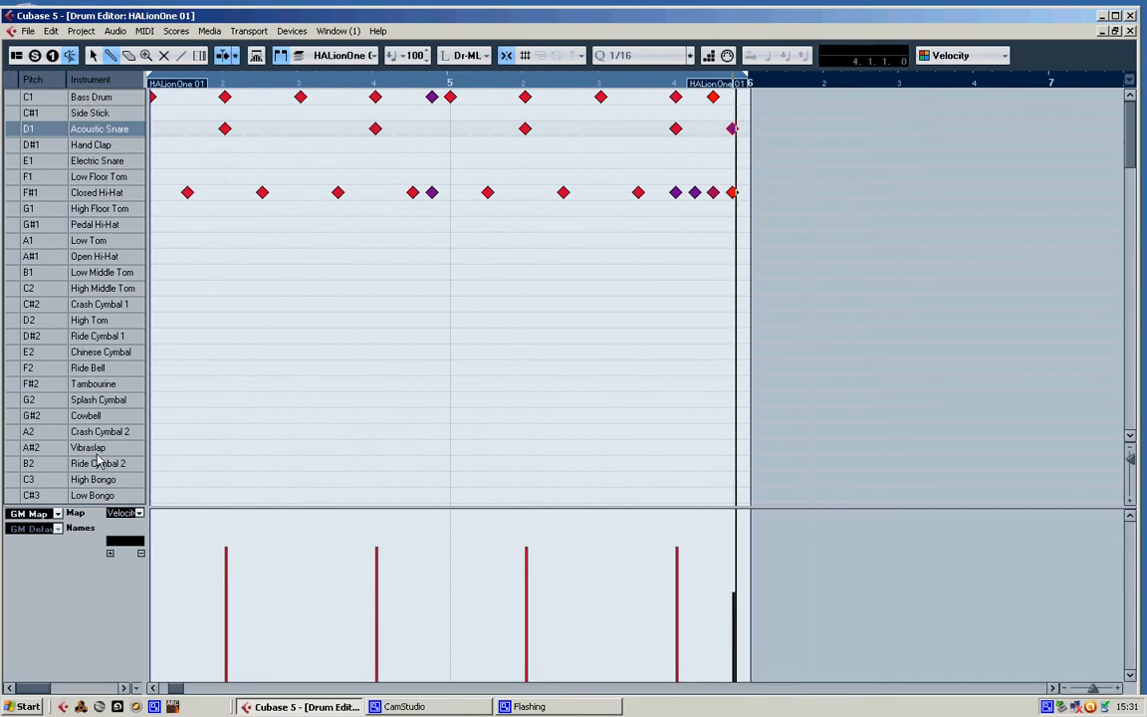
- Add Low Tom hits every three sixteenths from 4.1.1 to 4.4.4, and at 5.1.4, 5.2.2, 5.3.2 and 5.4.2
{"action": "left_click", "coordinate": [12, 242]}
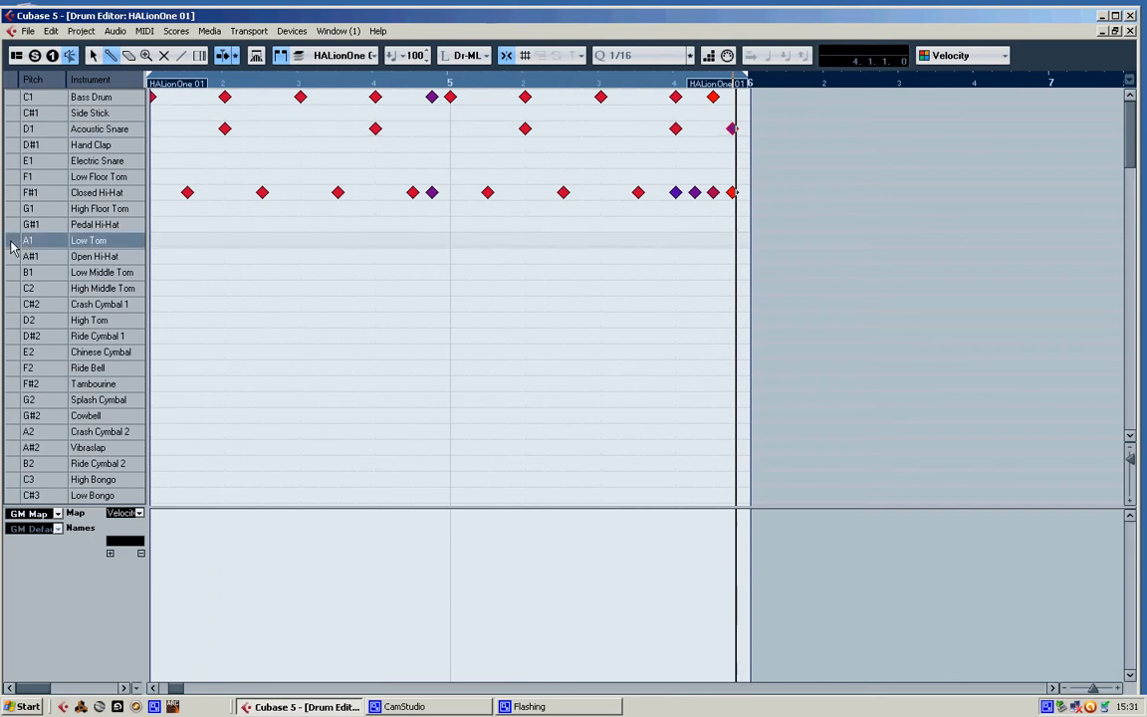
{"action": "left_click", "coordinate": [155, 241]}
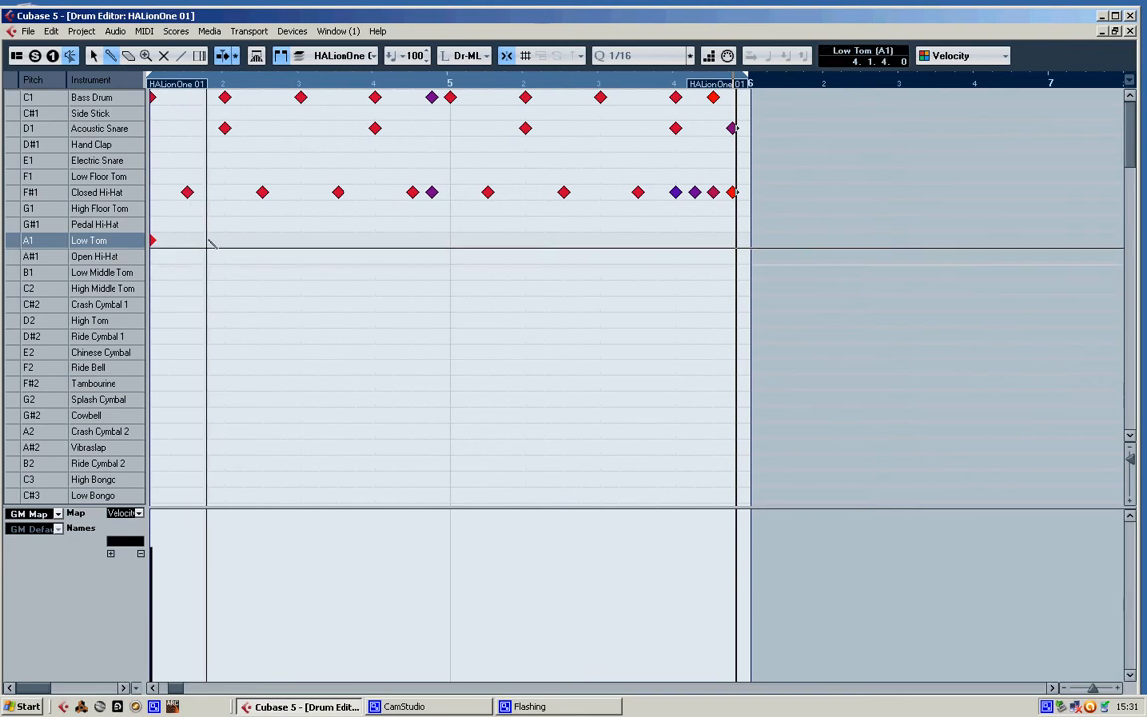
{"action": "left_click", "coordinate": [319, 241]}
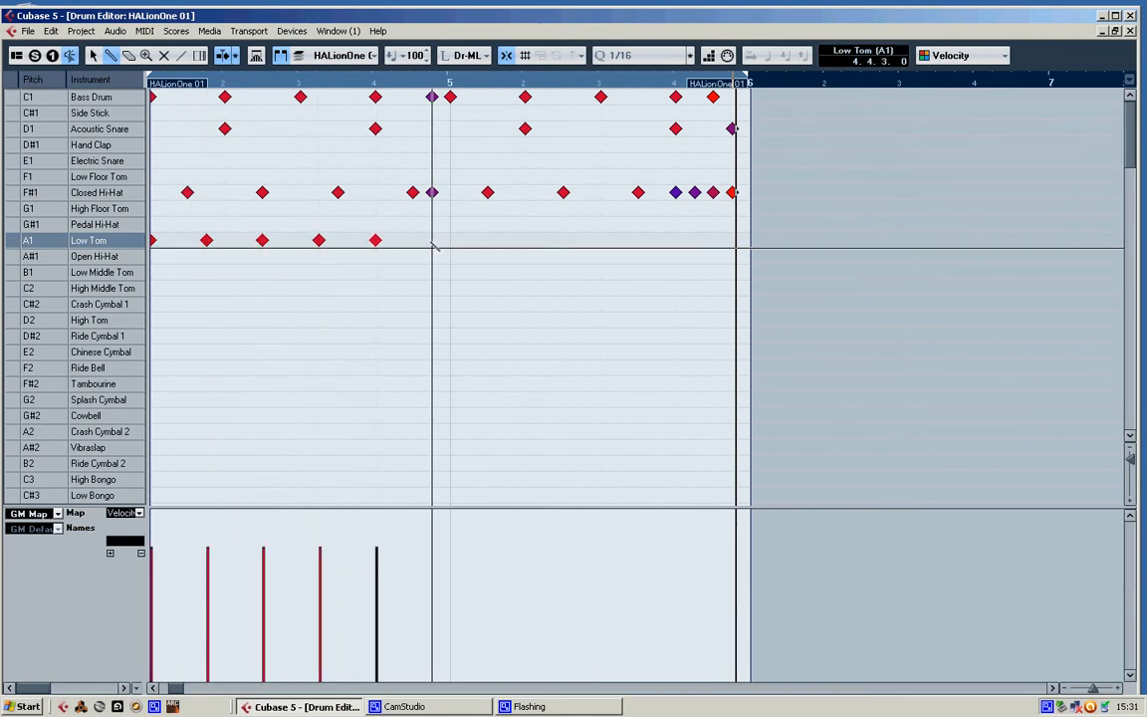
{"action": "left_click", "coordinate": [506, 241]}
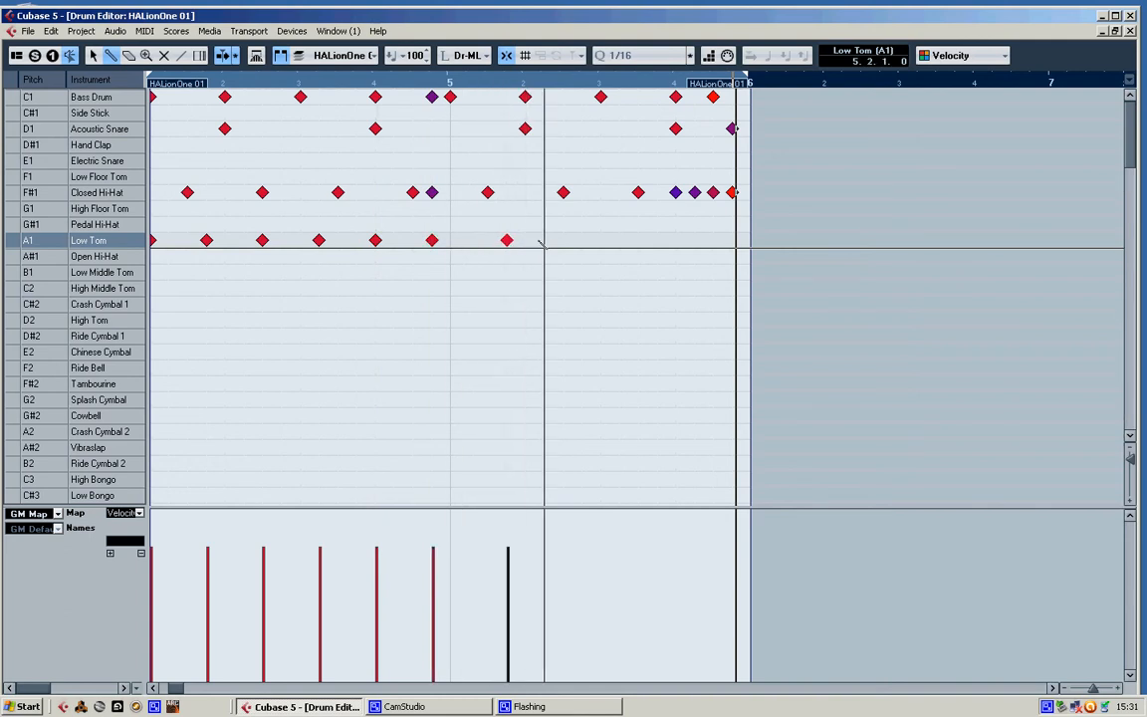
{"action": "left_click", "coordinate": [620, 242]}
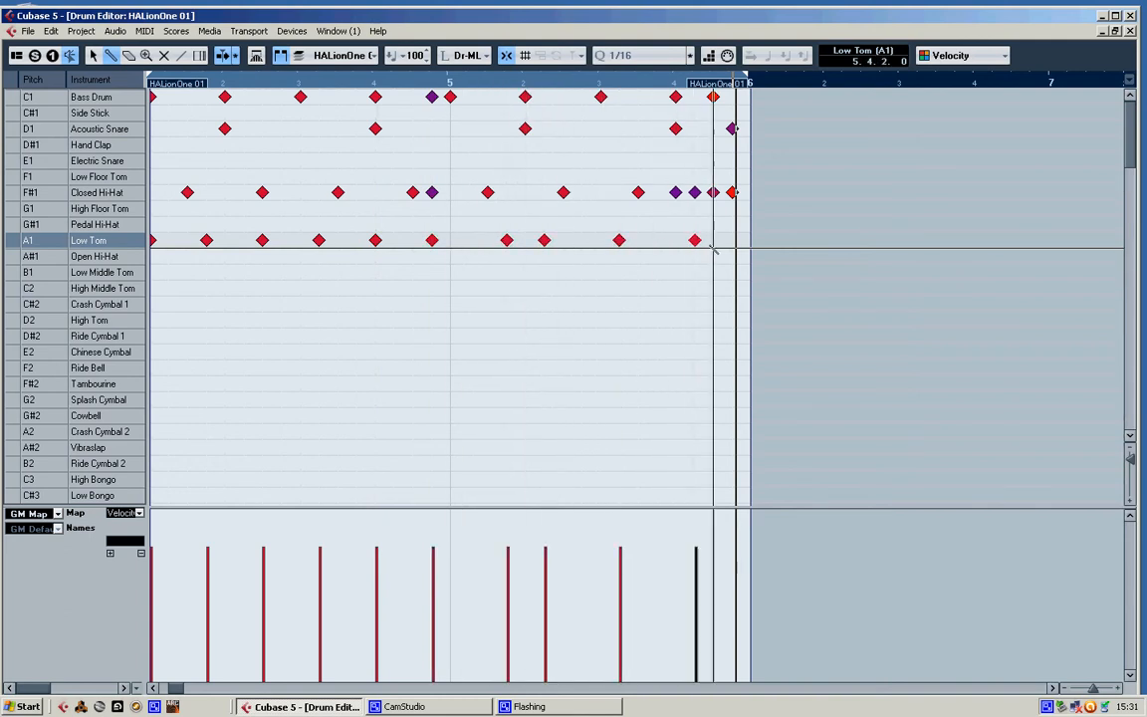